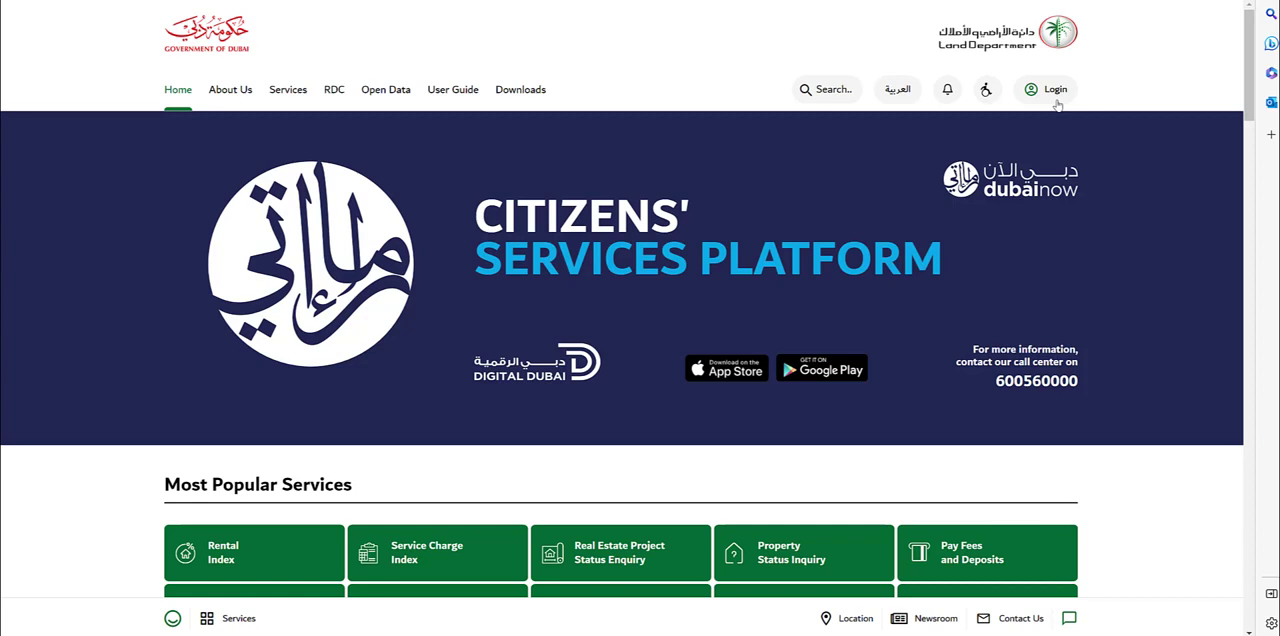
Log in to the Dubai Broker application from the Land Department site using the saved username credentials.
click(1057, 103)
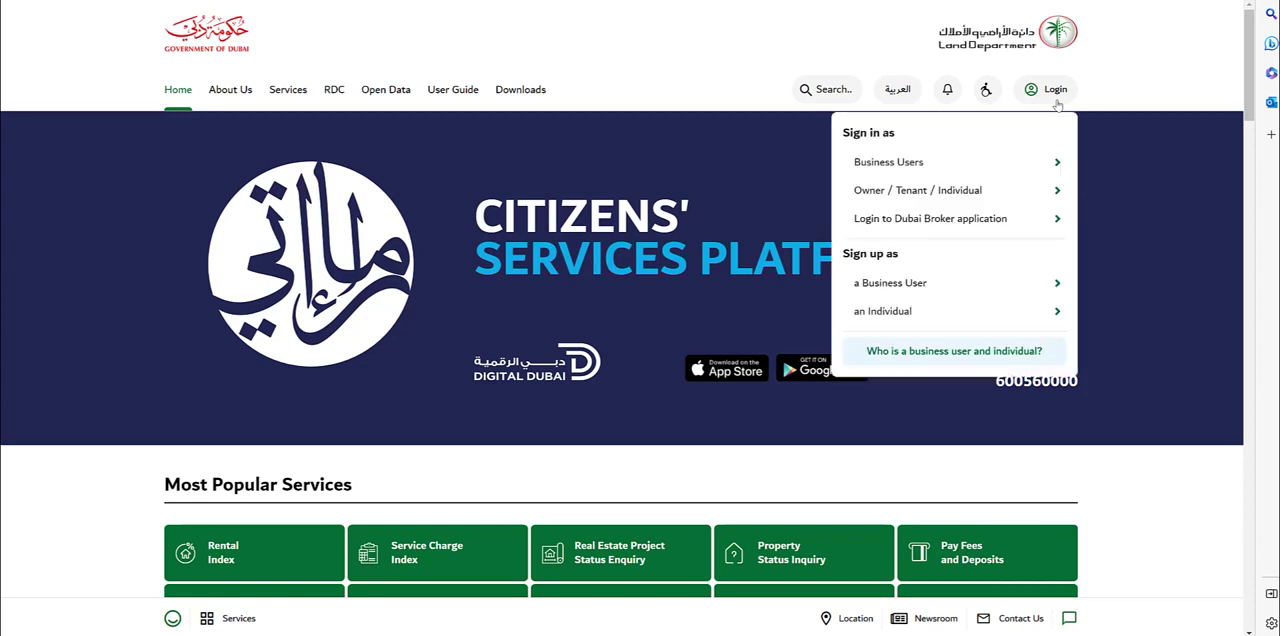
click(1035, 229)
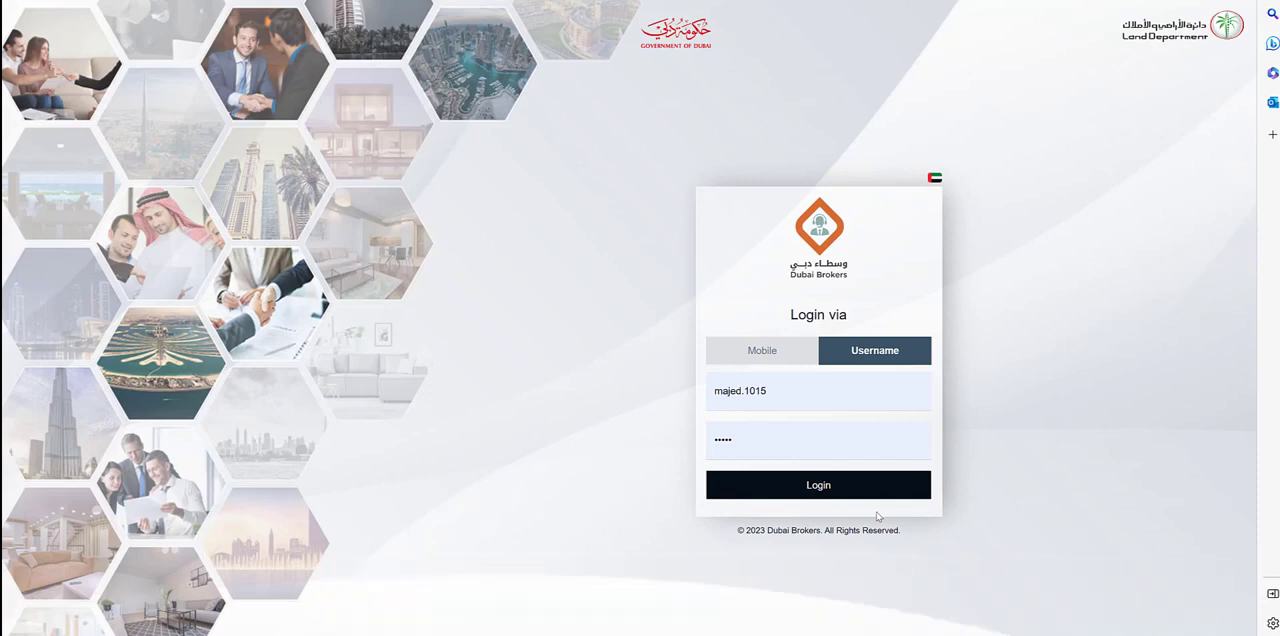
click(868, 493)
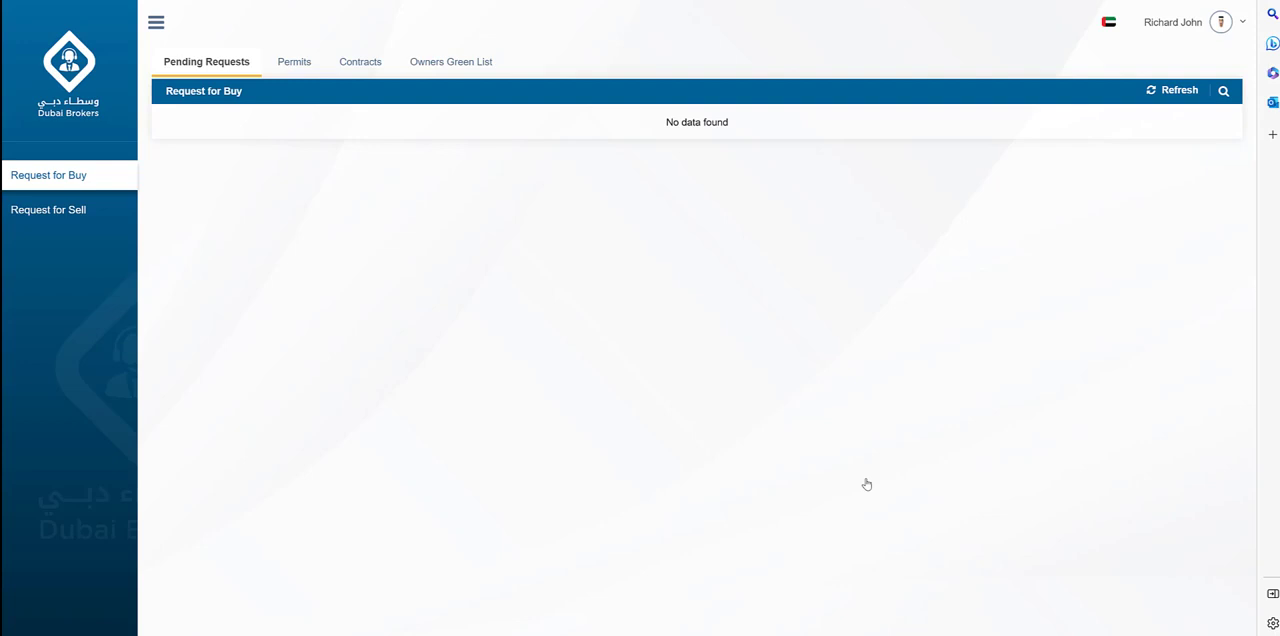
Start a new Contract A with Owner Person as the ownership type.
click(352, 70)
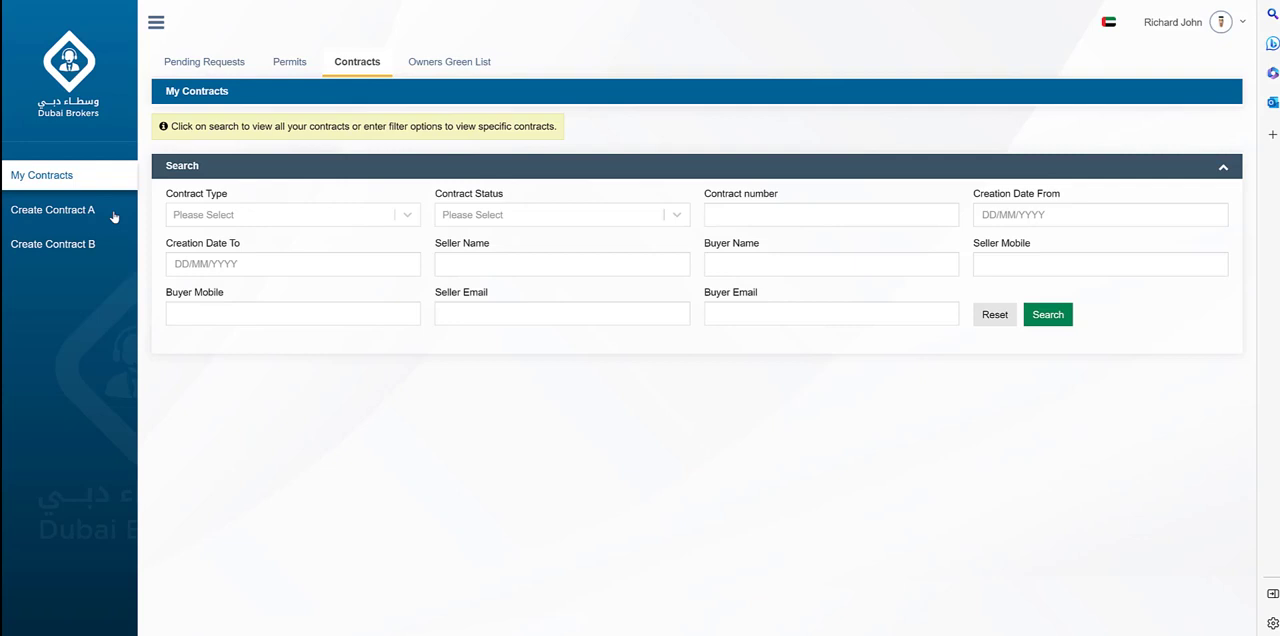
click(114, 217)
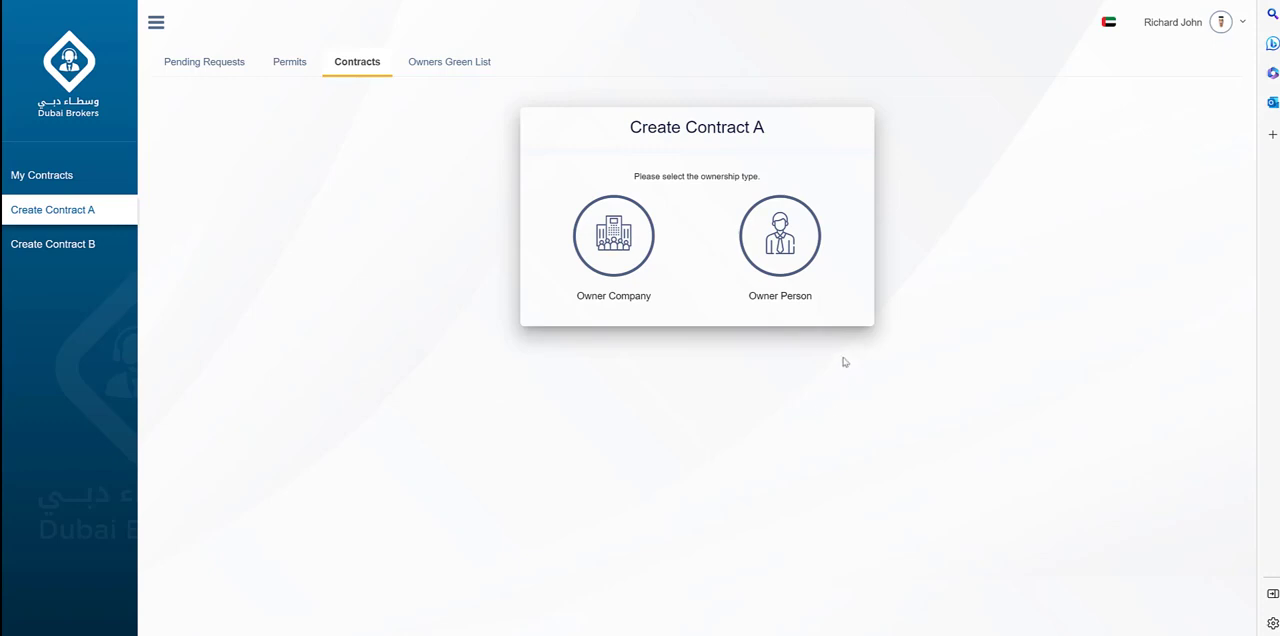
click(809, 262)
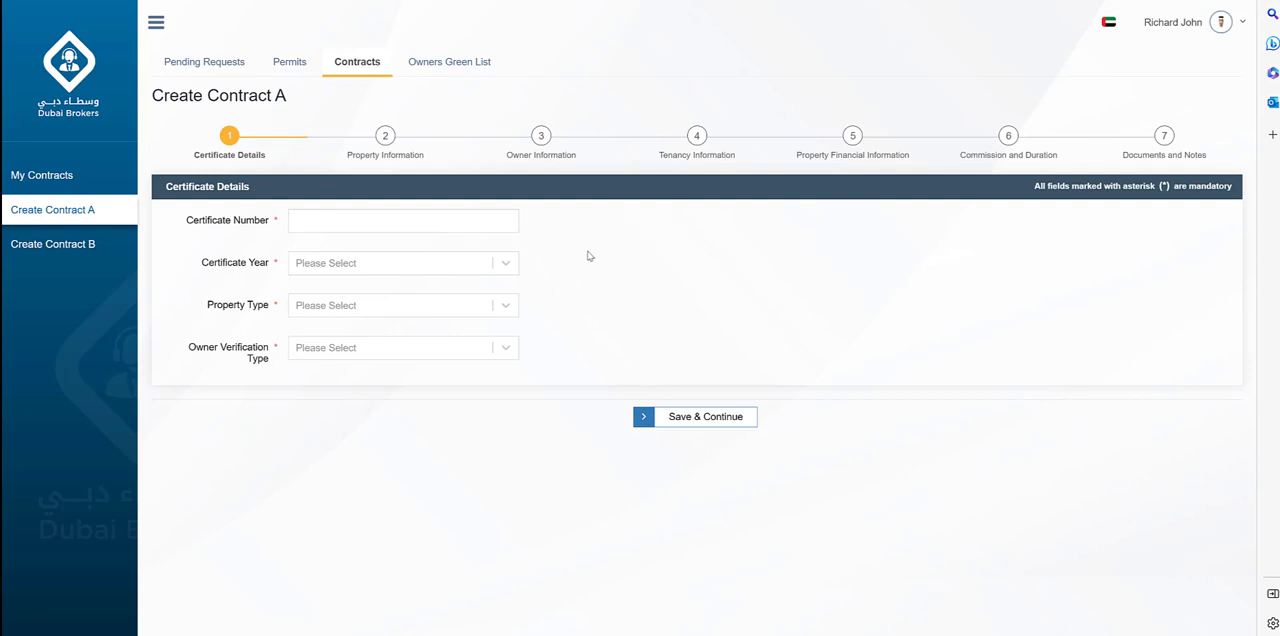
Fill in the certificate number, set the certificate year to 2022 and the property type to Unit.
text(605)
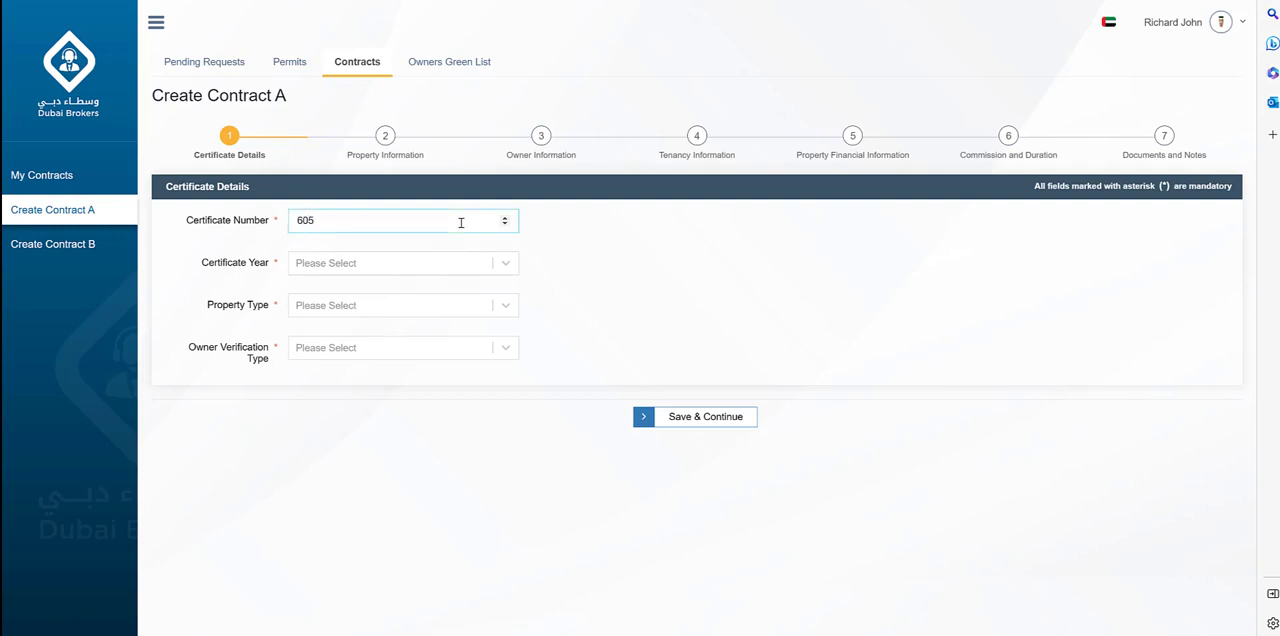
text(27)
click(507, 265)
click(449, 319)
click(504, 305)
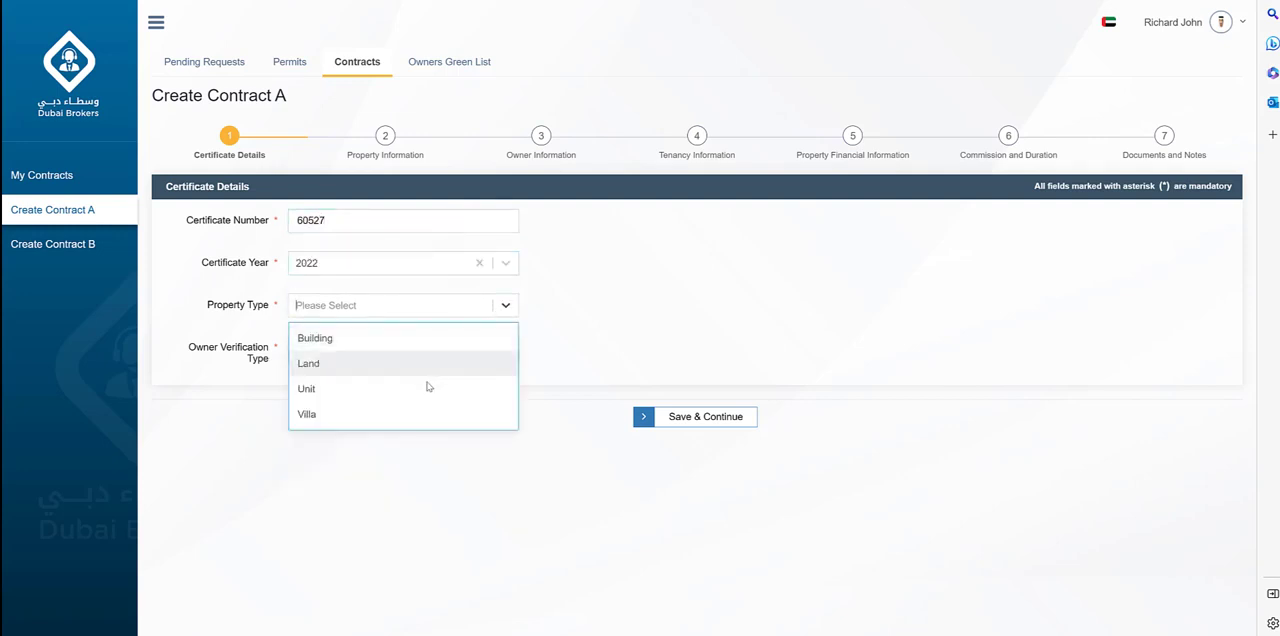
click(428, 388)
Verify the owner by Passport Number, entering the owner's passport number, and save the certificate details.
click(506, 348)
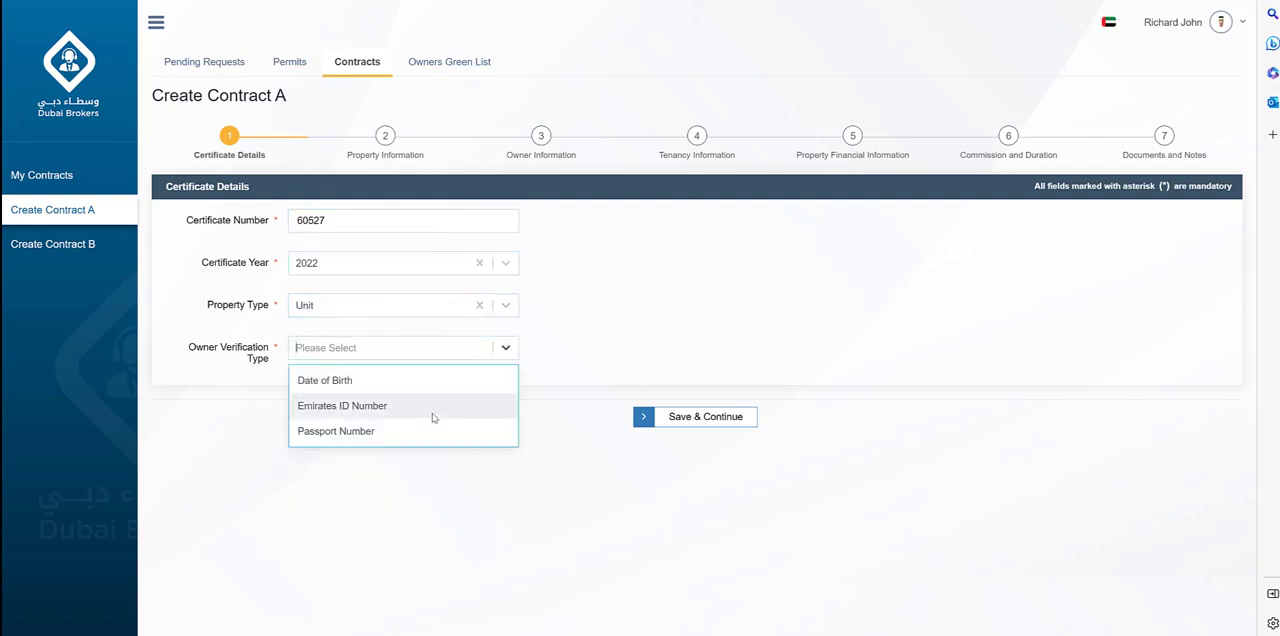
click(428, 430)
click(416, 394)
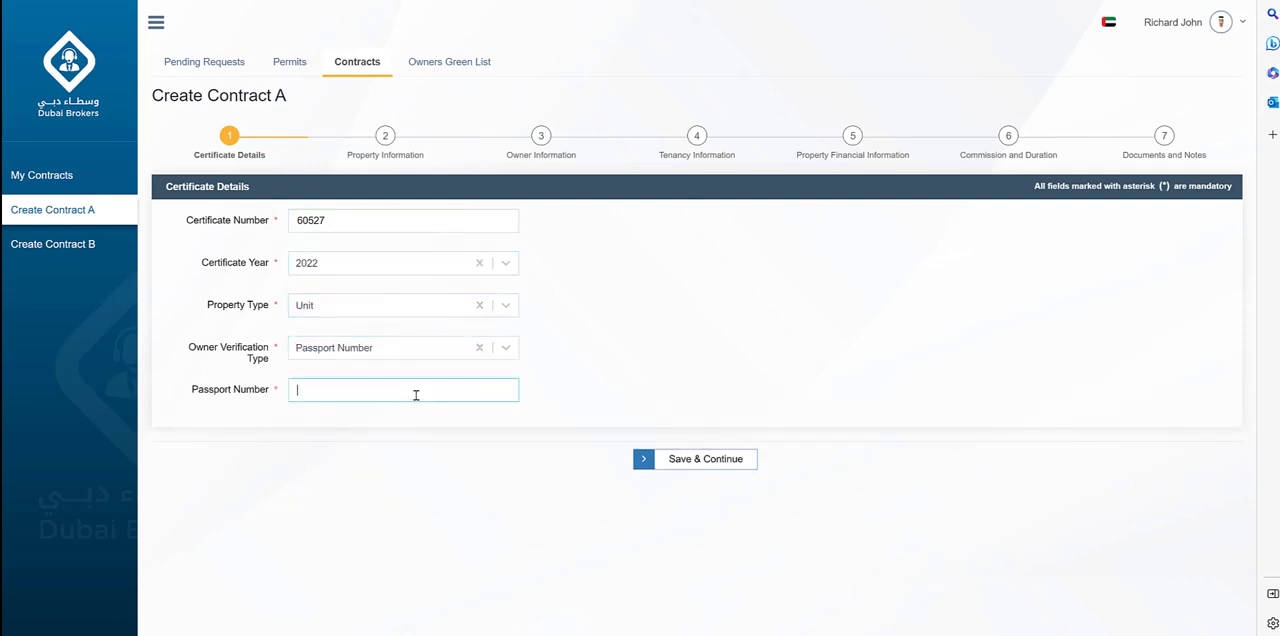
click(687, 460)
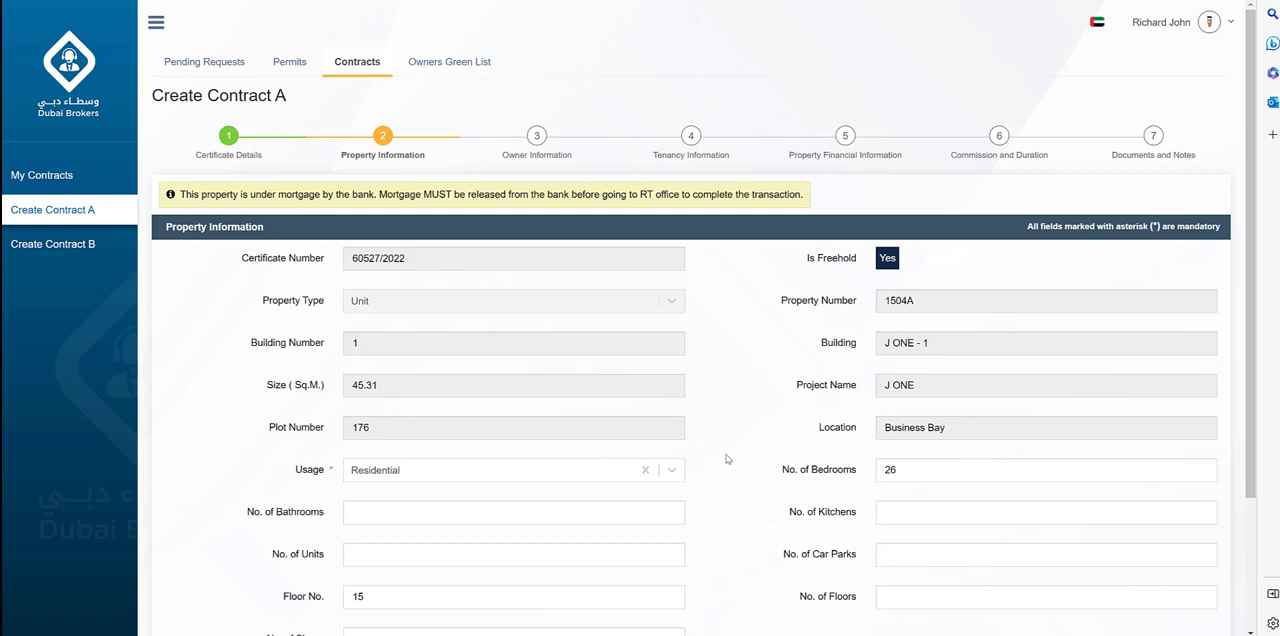
Add "This is a beautiful unit" as the property's additional information and save the property information.
scroll(727, 464, down, 1)
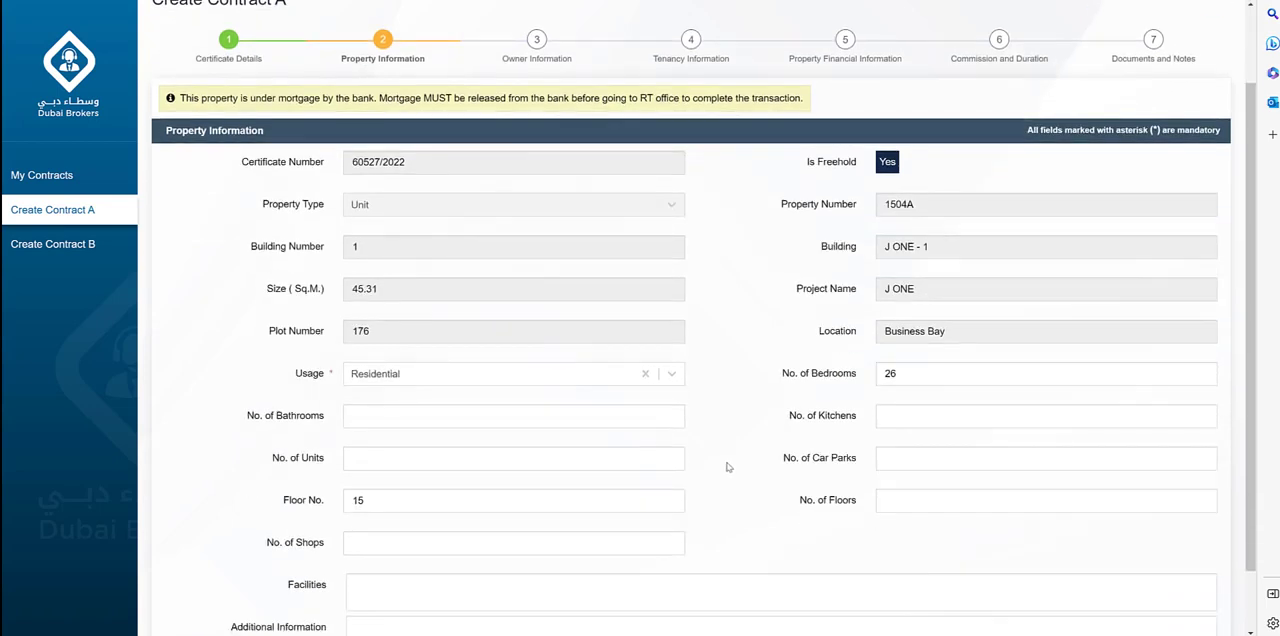
scroll(728, 467, down, 1)
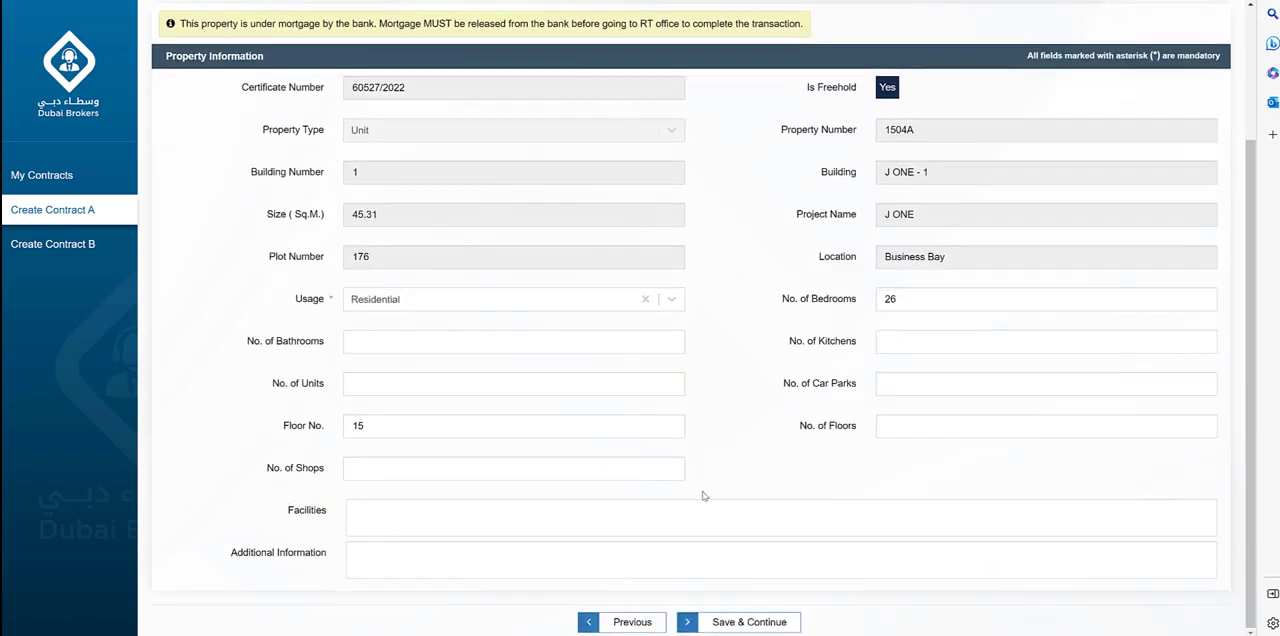
click(667, 554)
text(Thi)
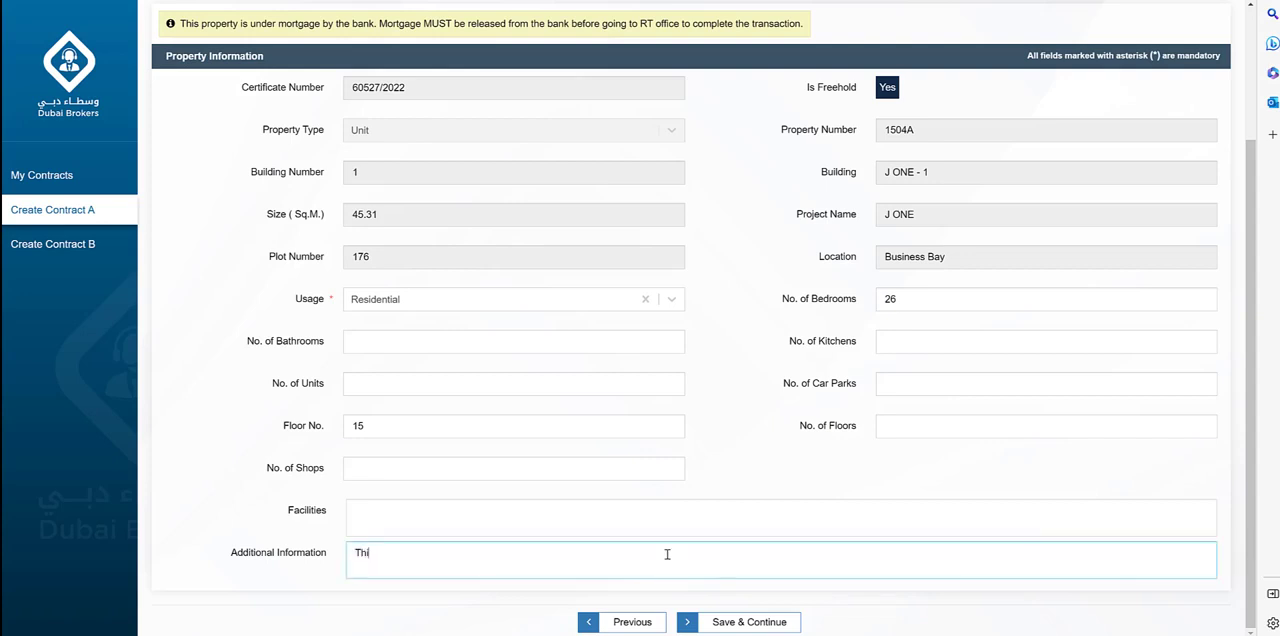
text(s is a beautiful unit)
click(741, 616)
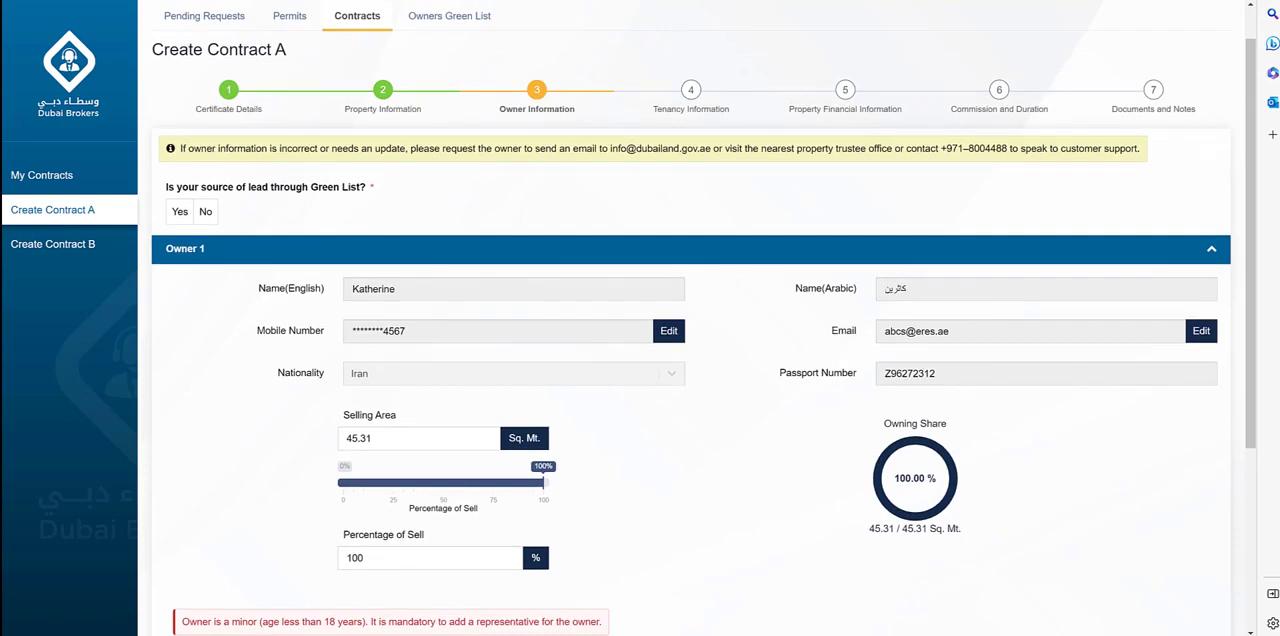
Answer No to whether the source of lead is through the Green List.
drag(1254, 424, 1252, 458)
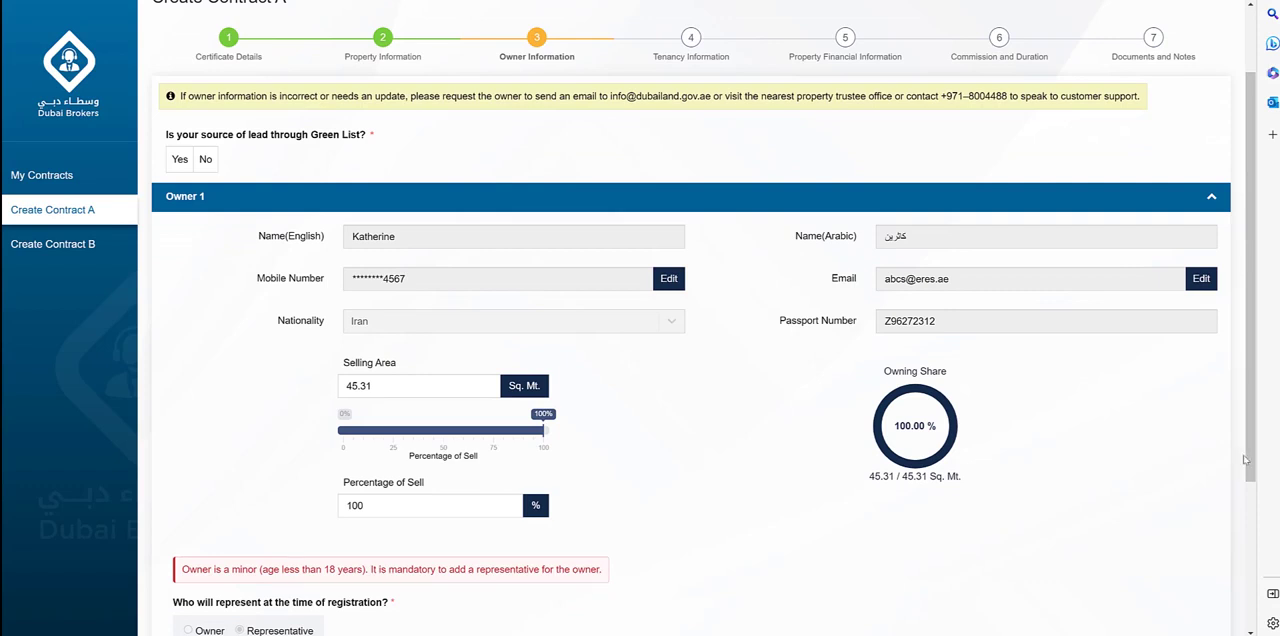
drag(1250, 460, 1253, 477)
scroll(1253, 477, down, 1)
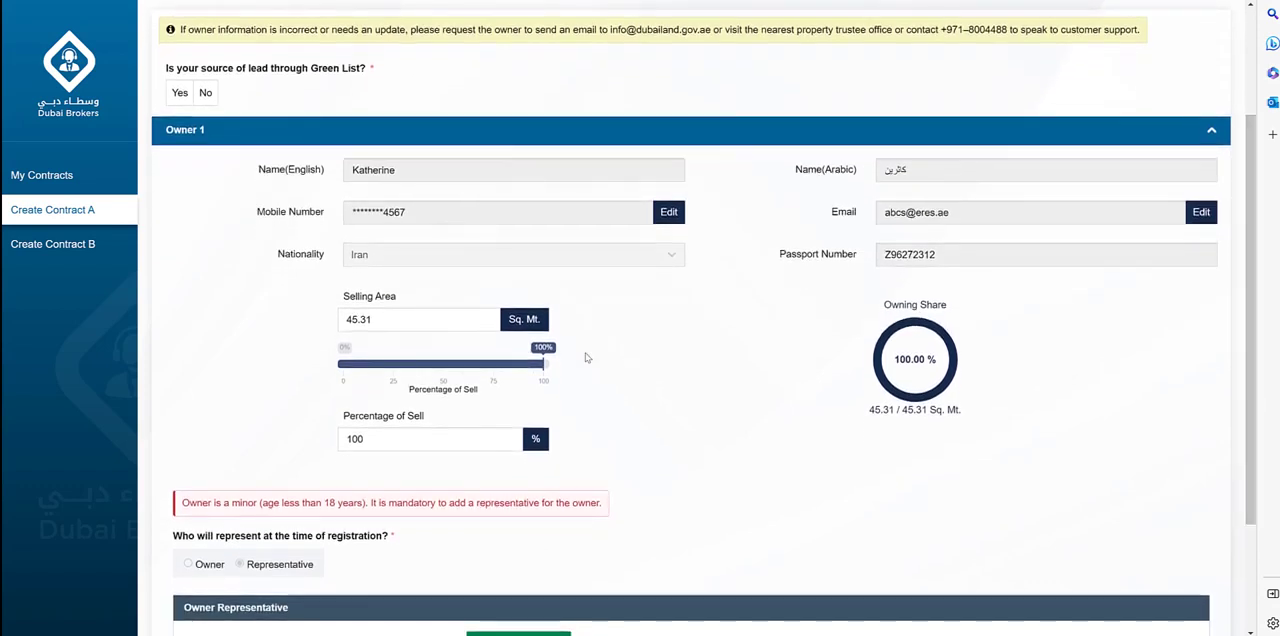
click(205, 92)
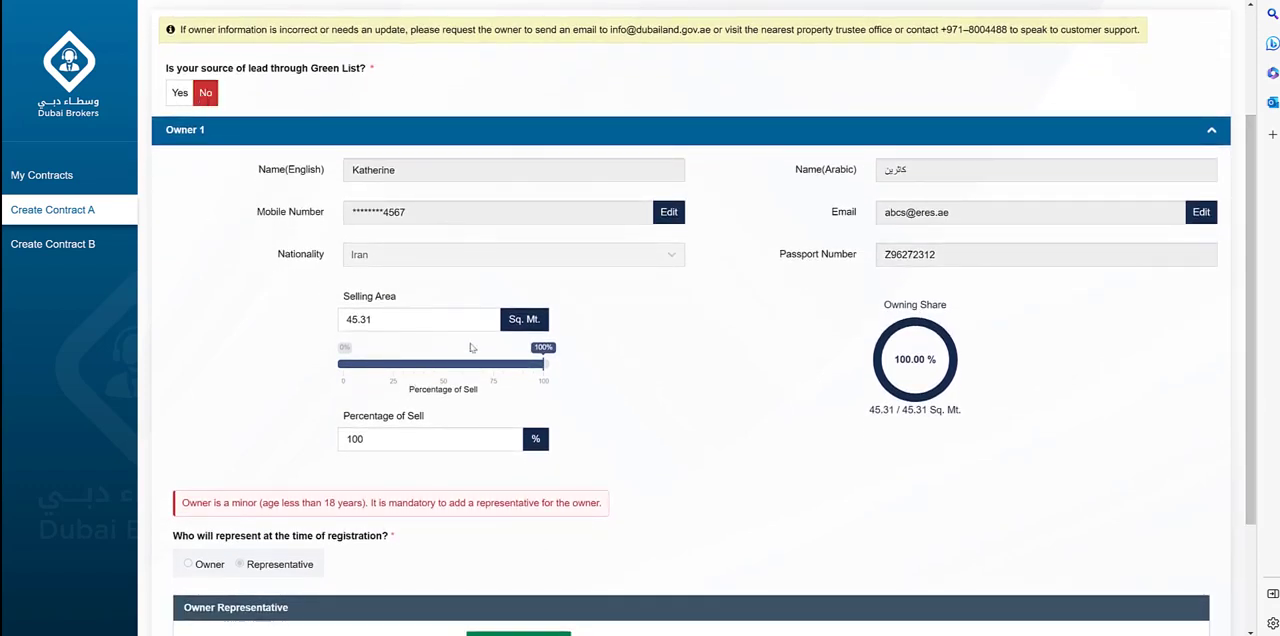
Unlock the owner's mobile number for editing by accepting both declarations, and download the English NoC template.
click(676, 222)
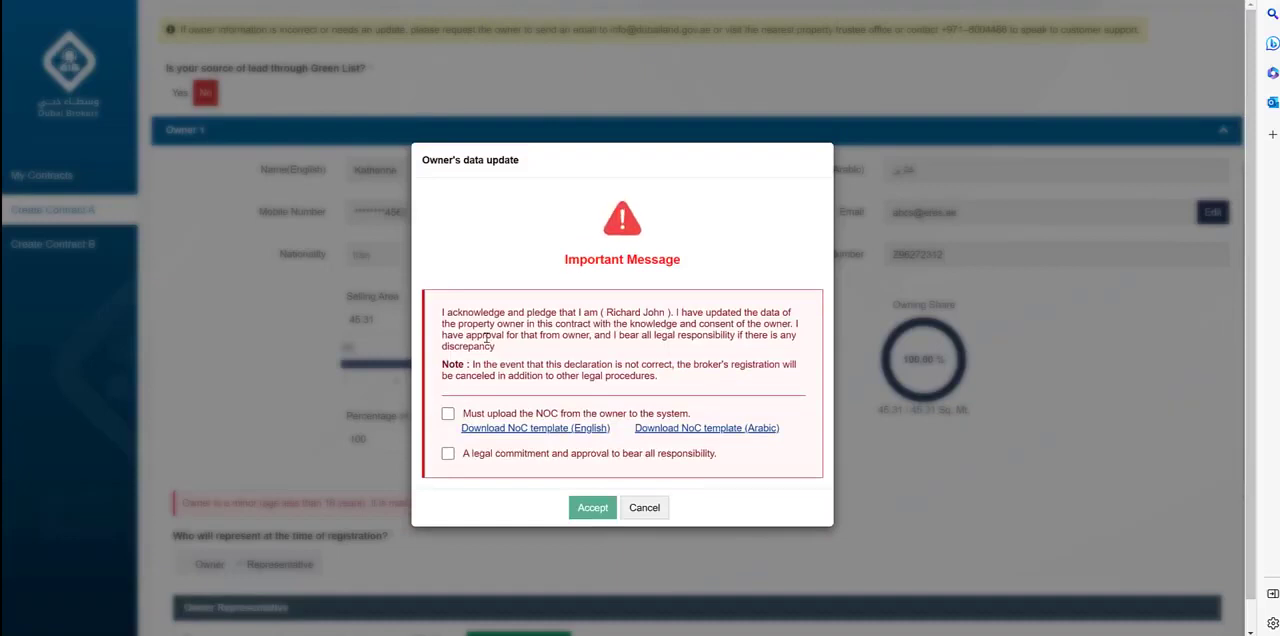
click(448, 414)
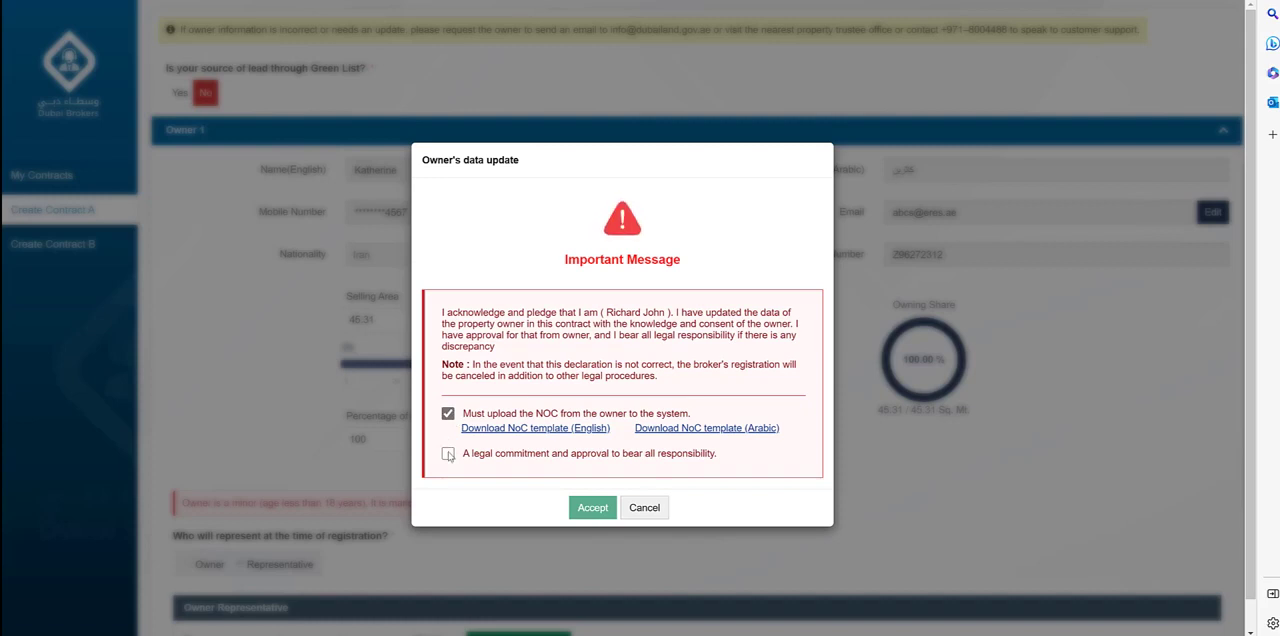
click(448, 454)
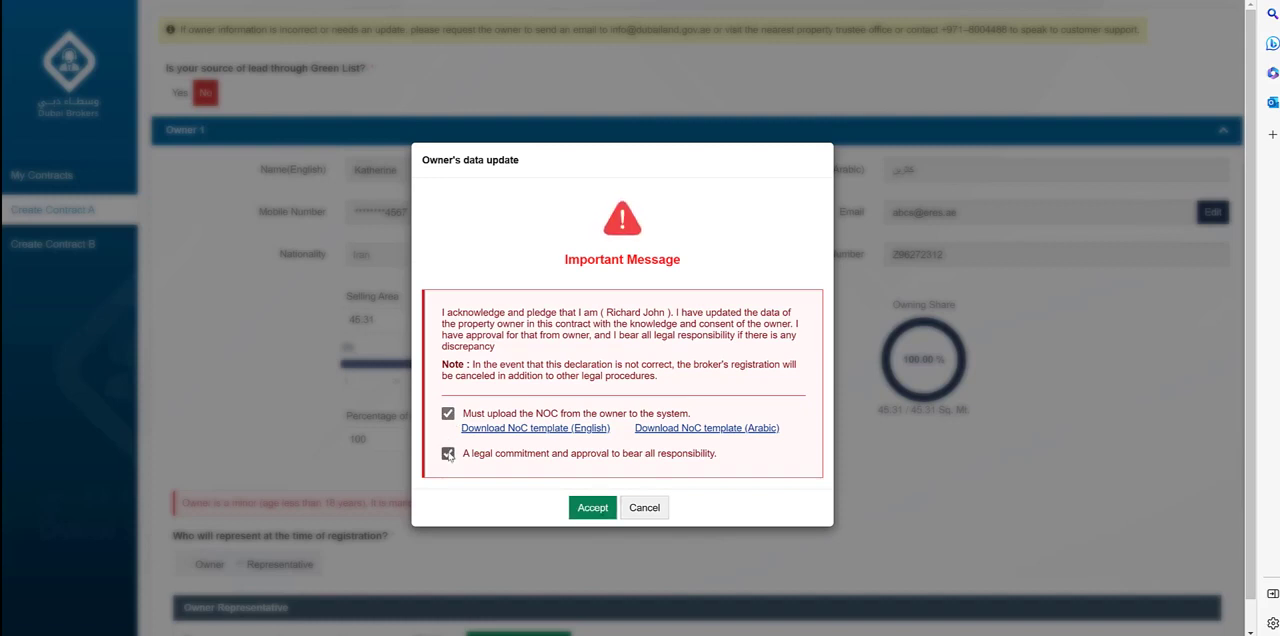
click(540, 428)
click(594, 508)
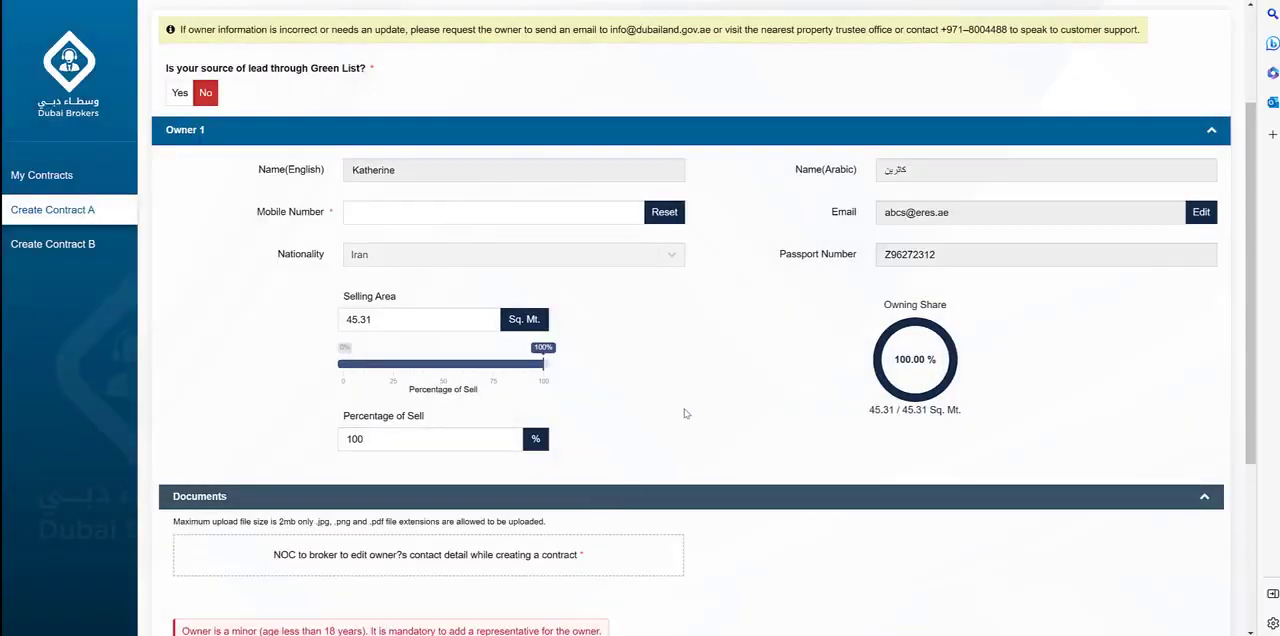
Fill in the owner's new mobile number and replace the owner's e-mail with the saved address.
click(581, 213)
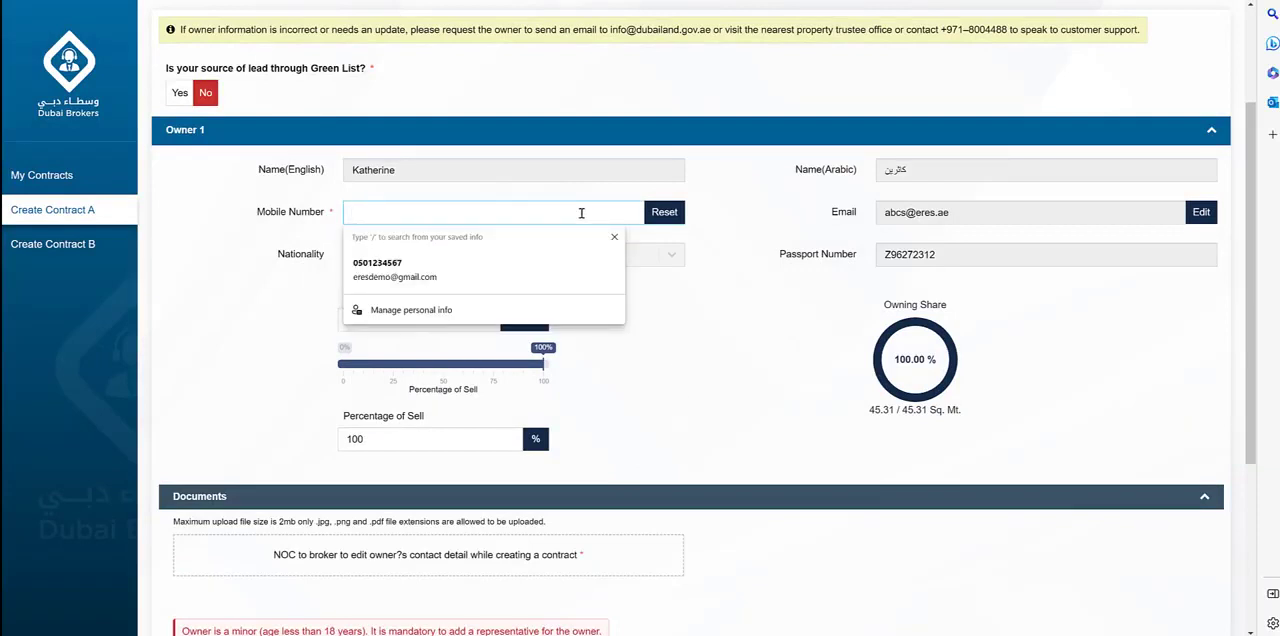
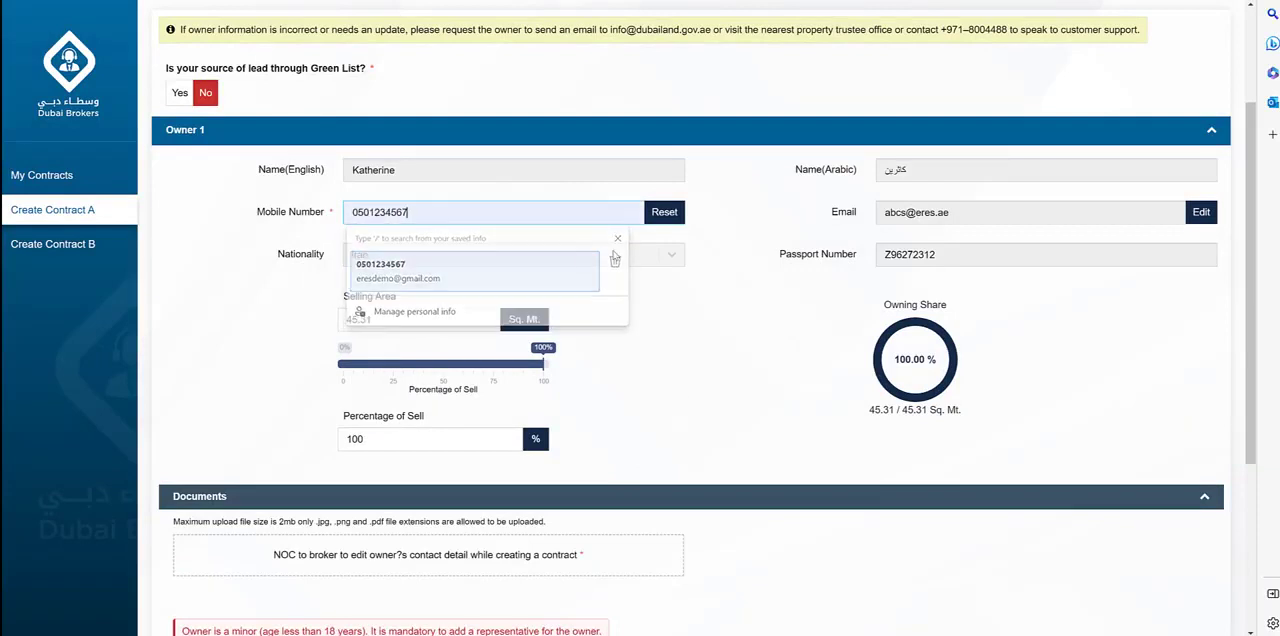
click(543, 265)
click(1201, 212)
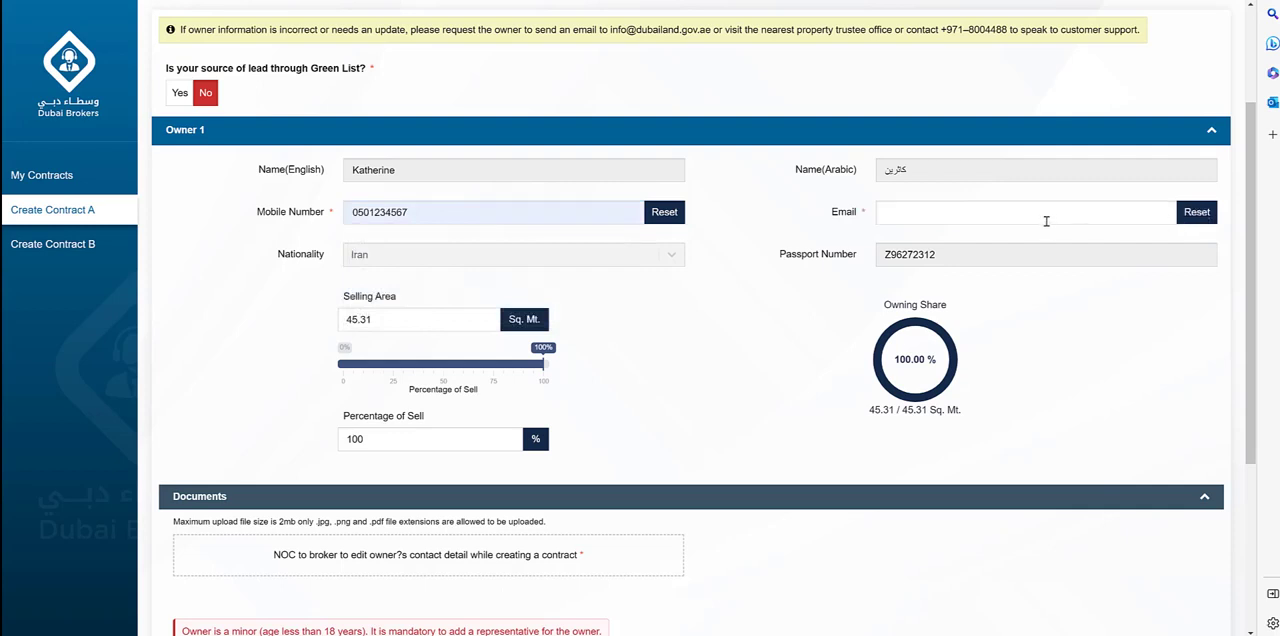
click(939, 264)
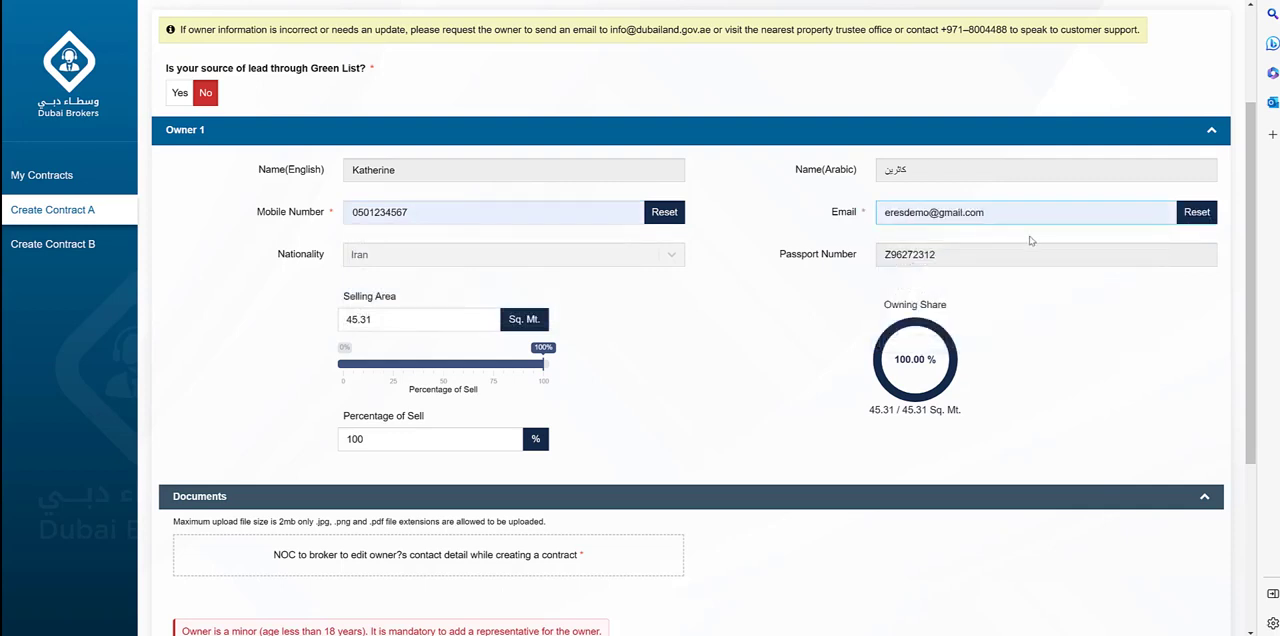
click(679, 352)
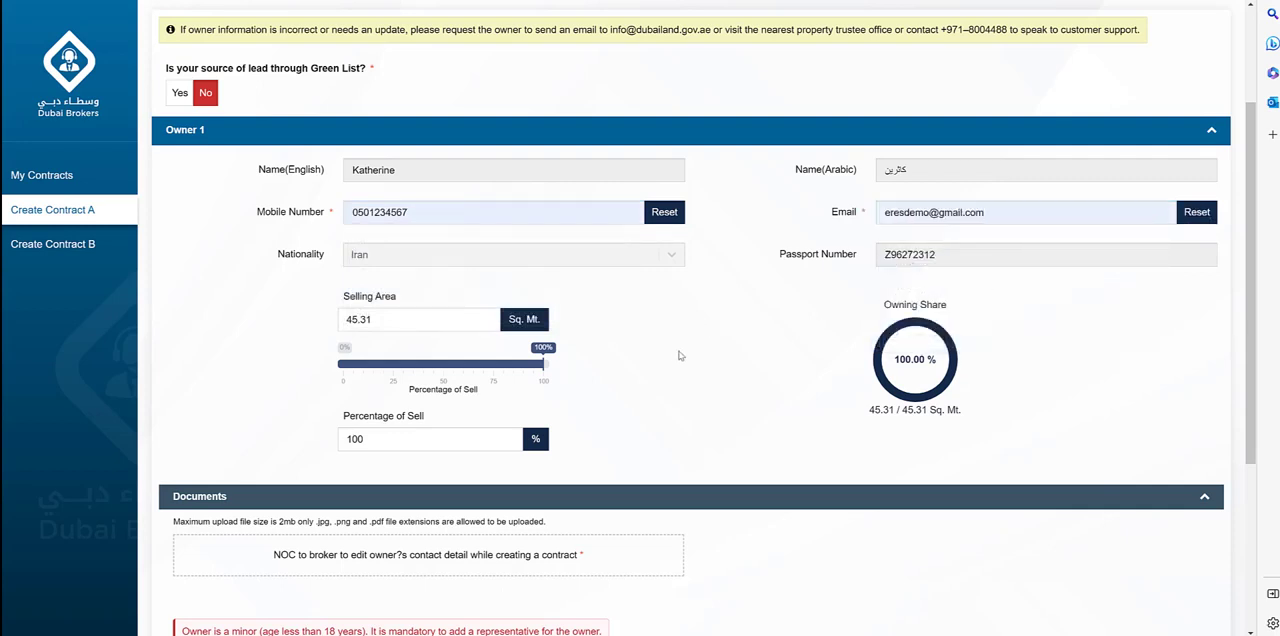
Lower the owner's percentage of sell to 53% and return it to 100%.
scroll(667, 379, down, 1)
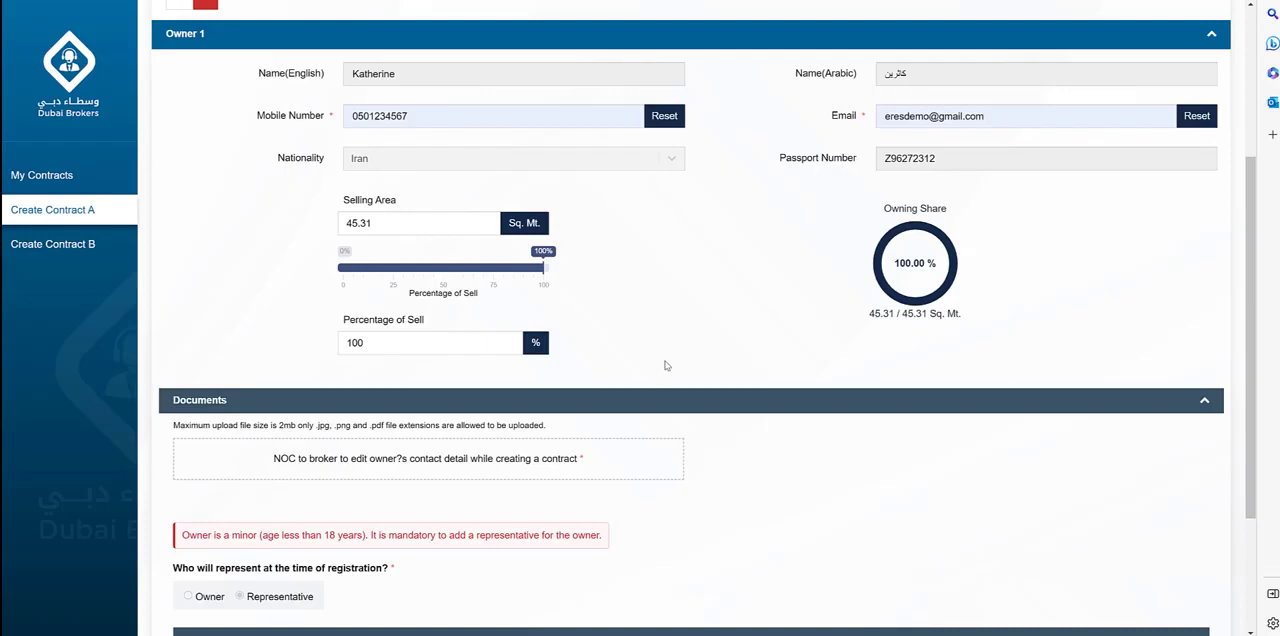
click(452, 271)
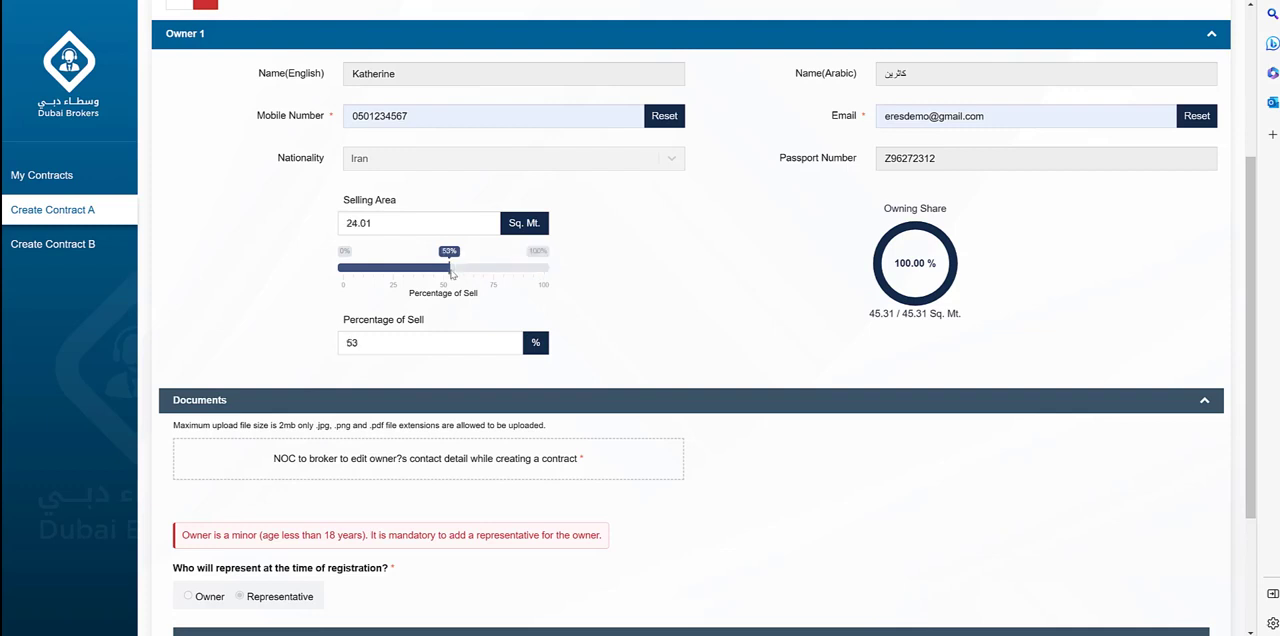
drag(452, 271, 564, 272)
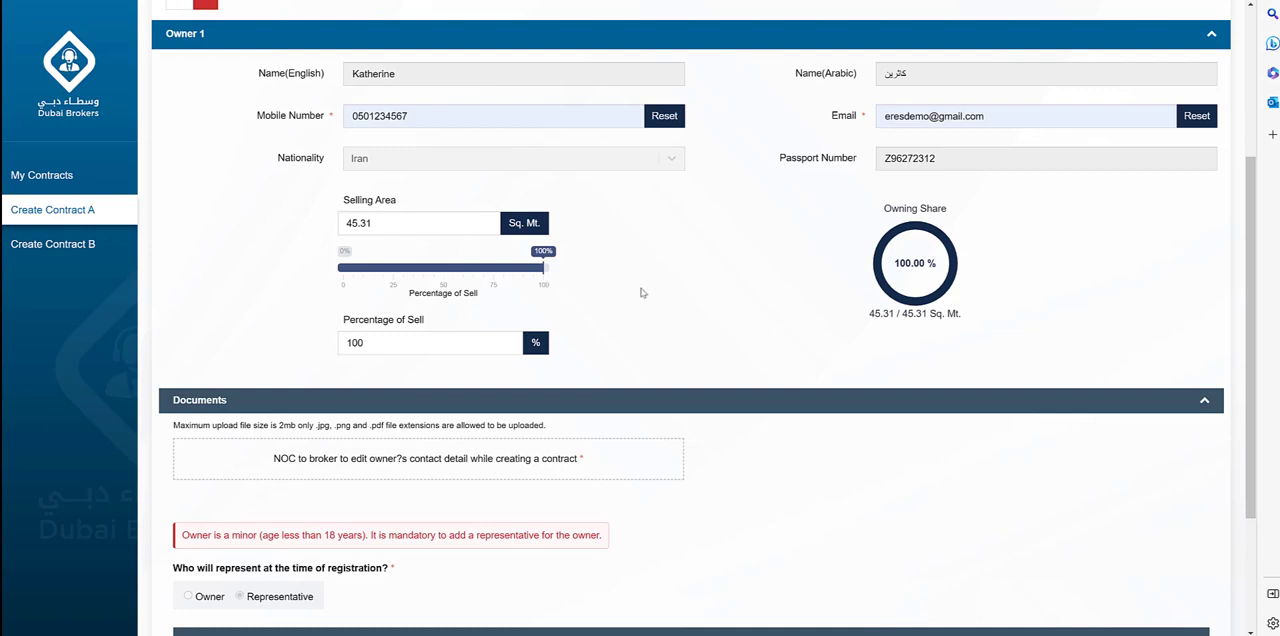
Add a representative for the owner and choose to enter the details manually without an Emirates ID.
scroll(643, 290, down, 1)
scroll(641, 292, down, 1)
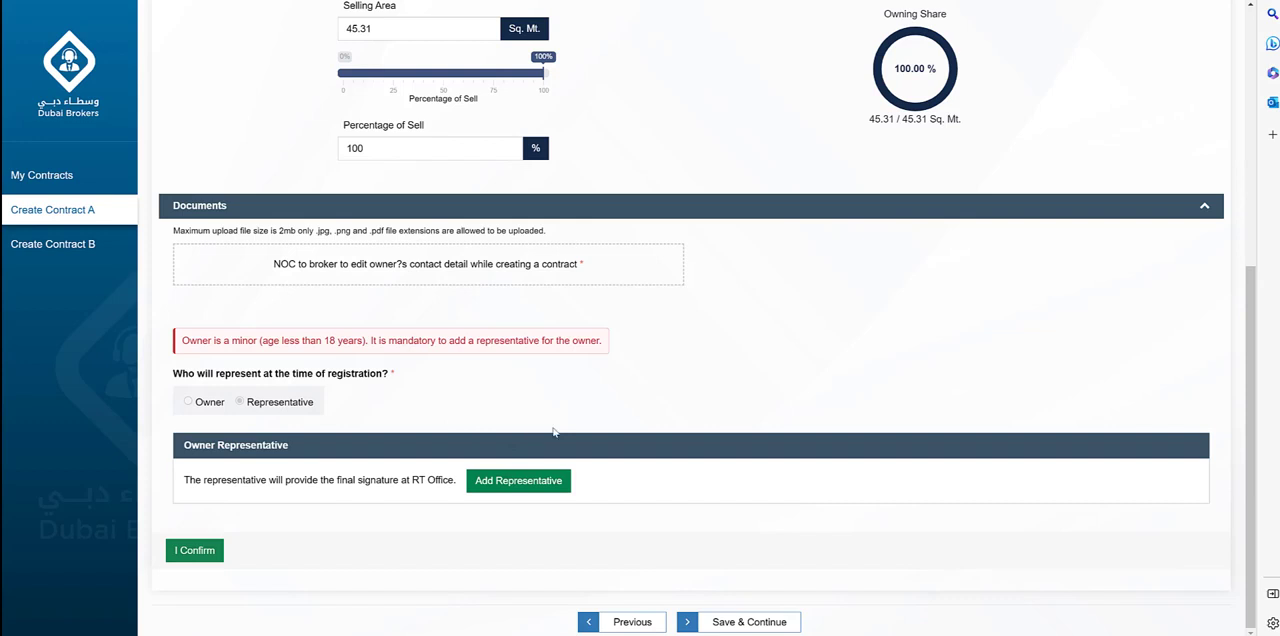
click(530, 482)
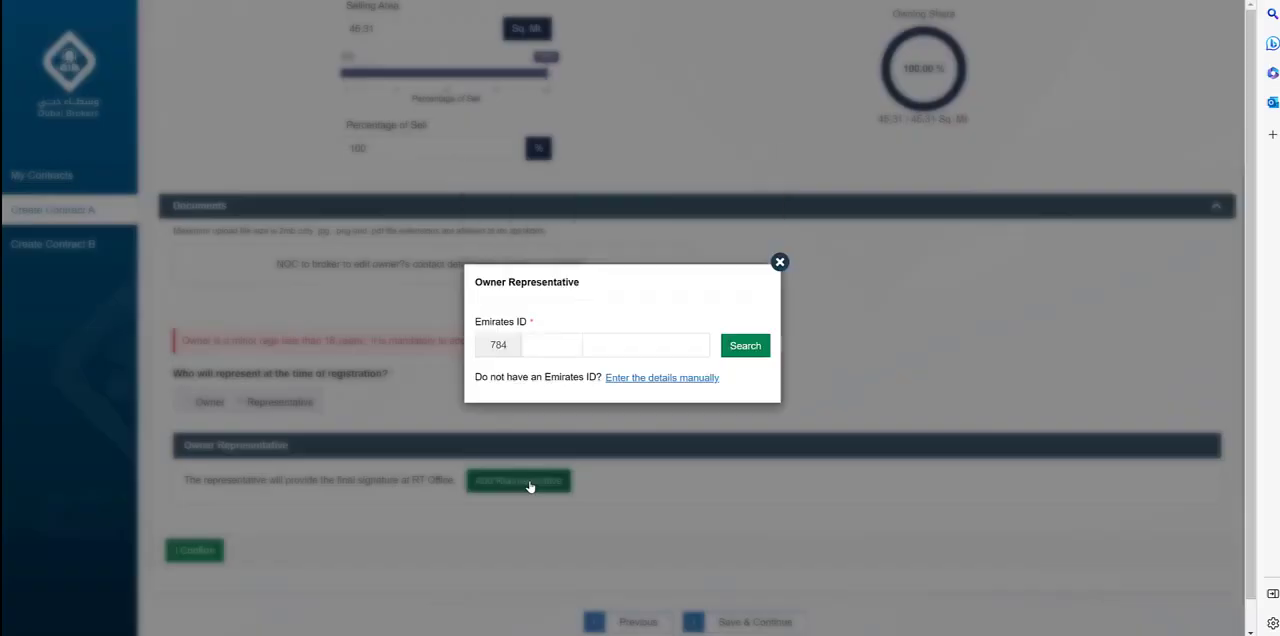
click(675, 380)
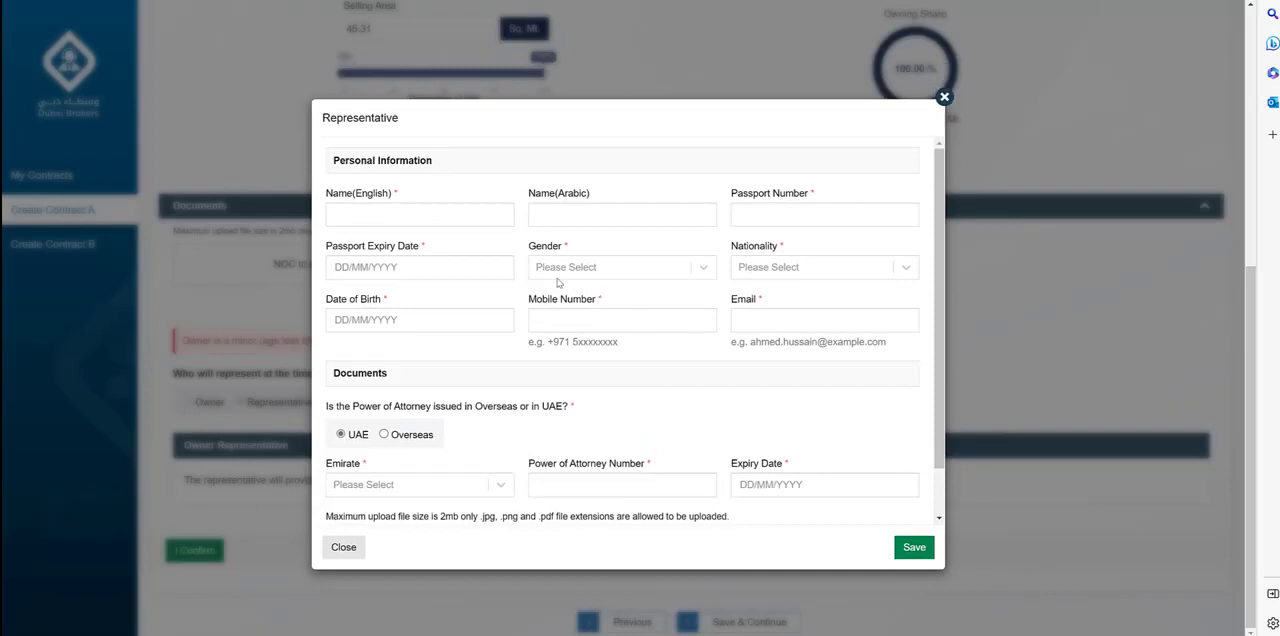
Enter the representative's English and Arabic names and remaining personal details, with gender Male, nationality United Kingdom and passport expiry 26/10/2023.
click(446, 213)
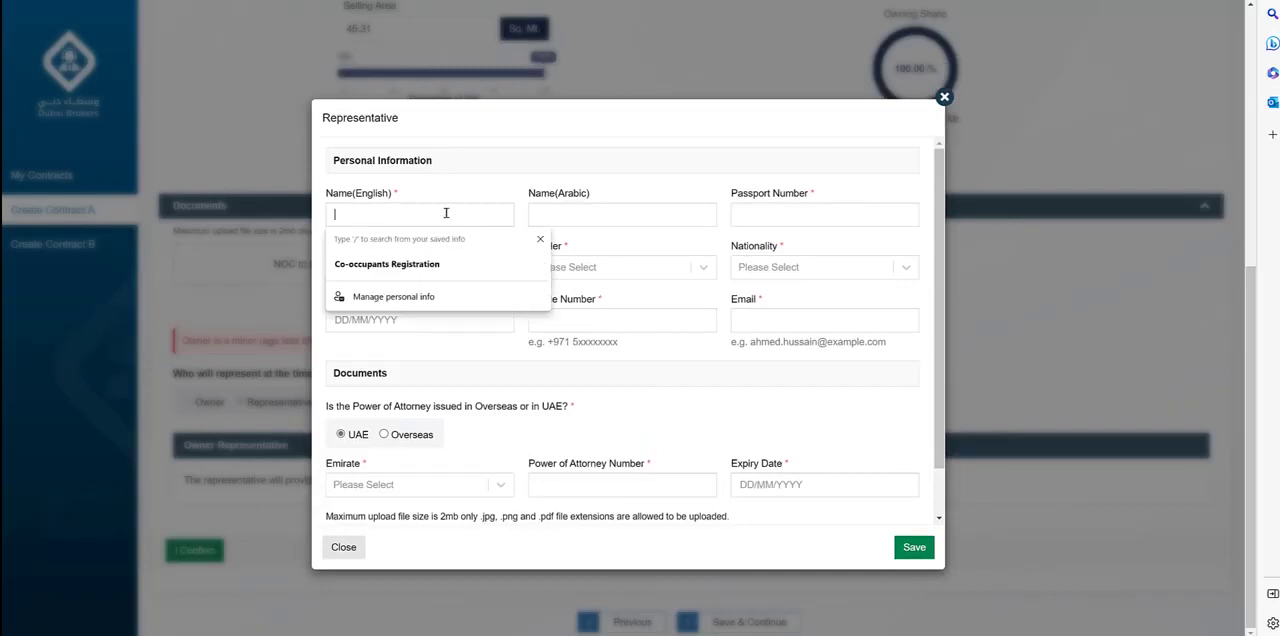
text(Ahmed)
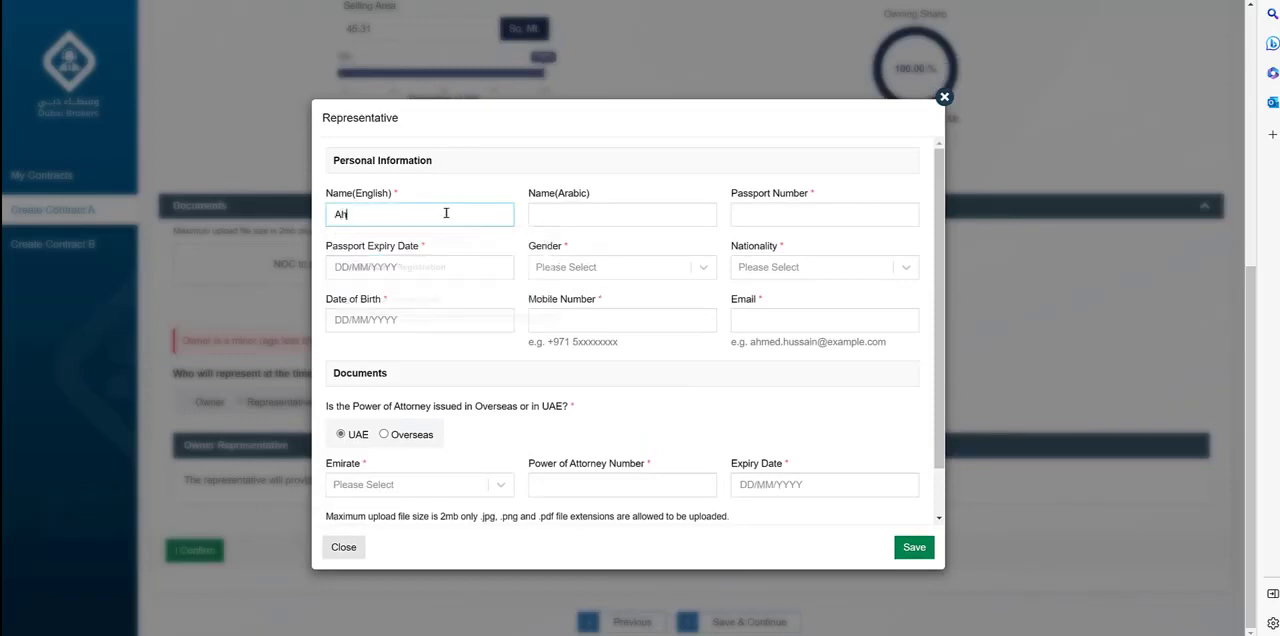
click(560, 215)
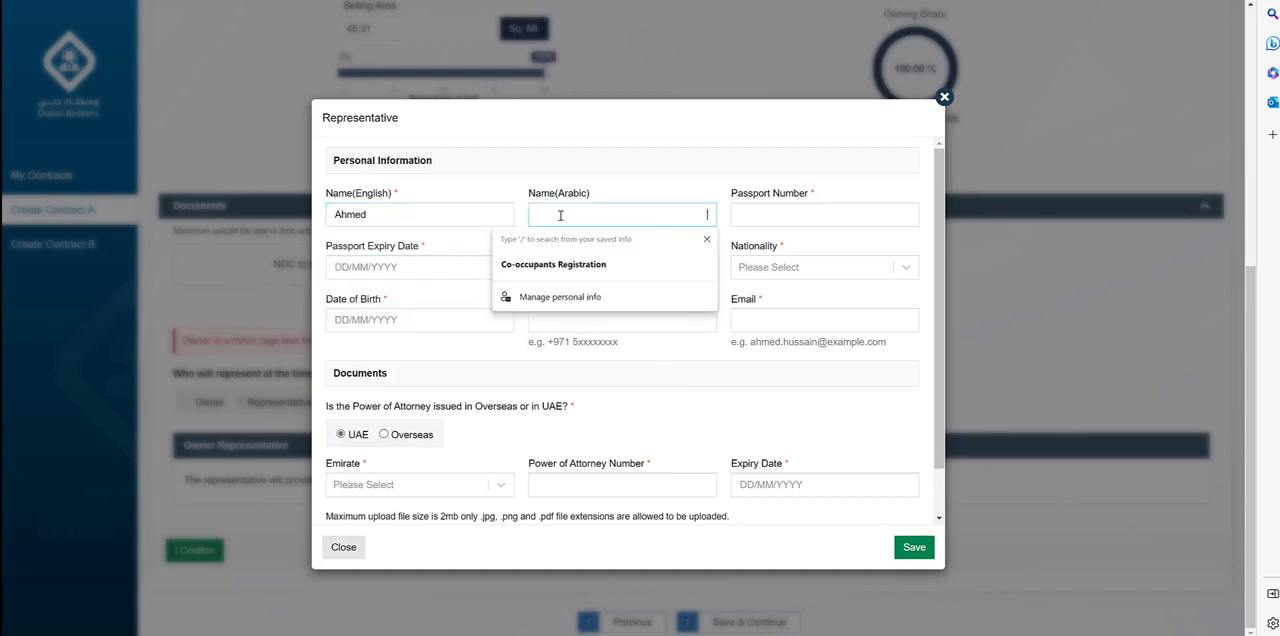
text(احمد)
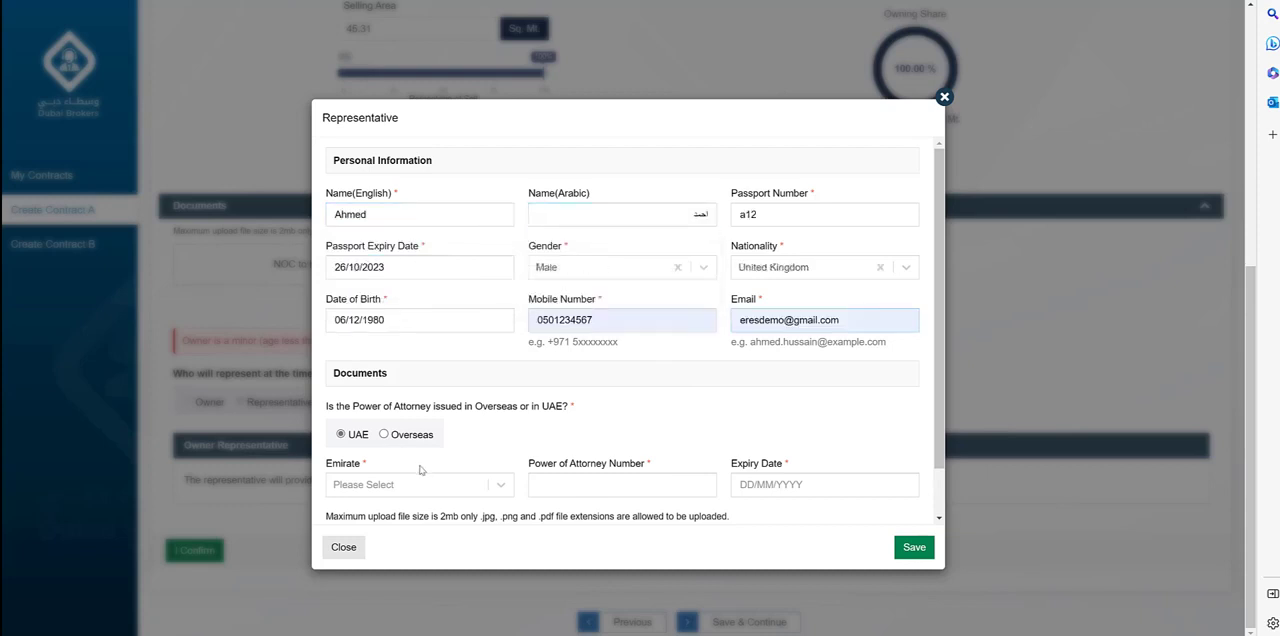
Set the power of attorney as issued overseas and enter its number and the expiry date 12/05/2023.
click(410, 435)
scroll(497, 433, down, 1)
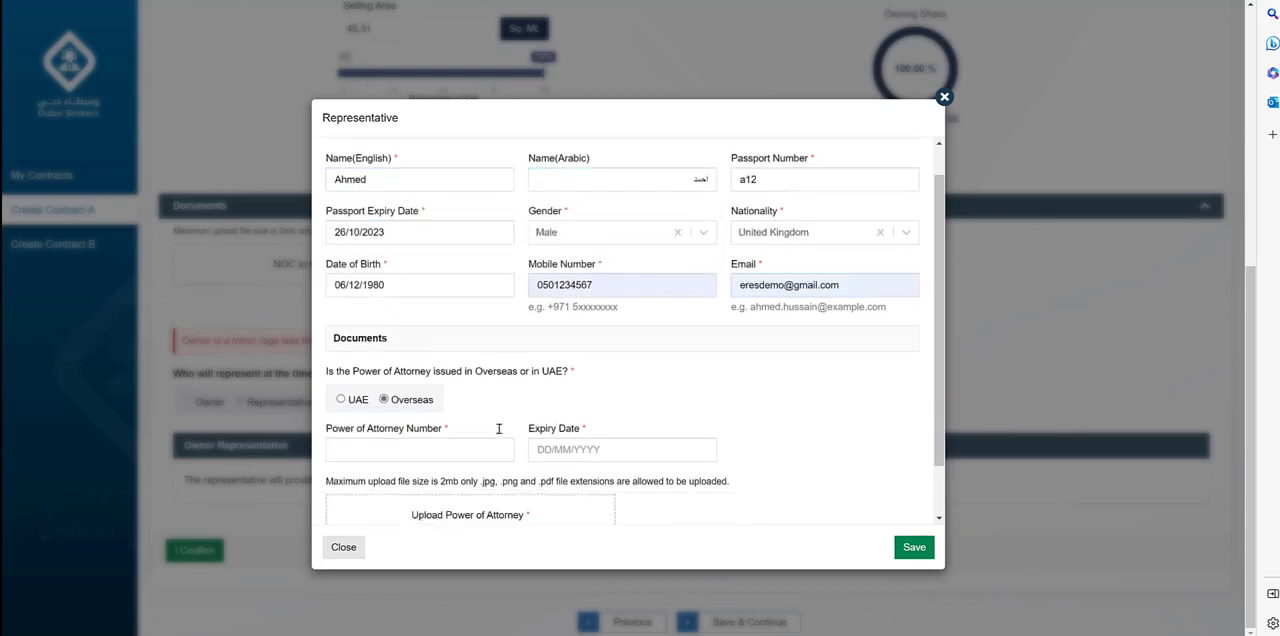
click(434, 383)
text(2332)
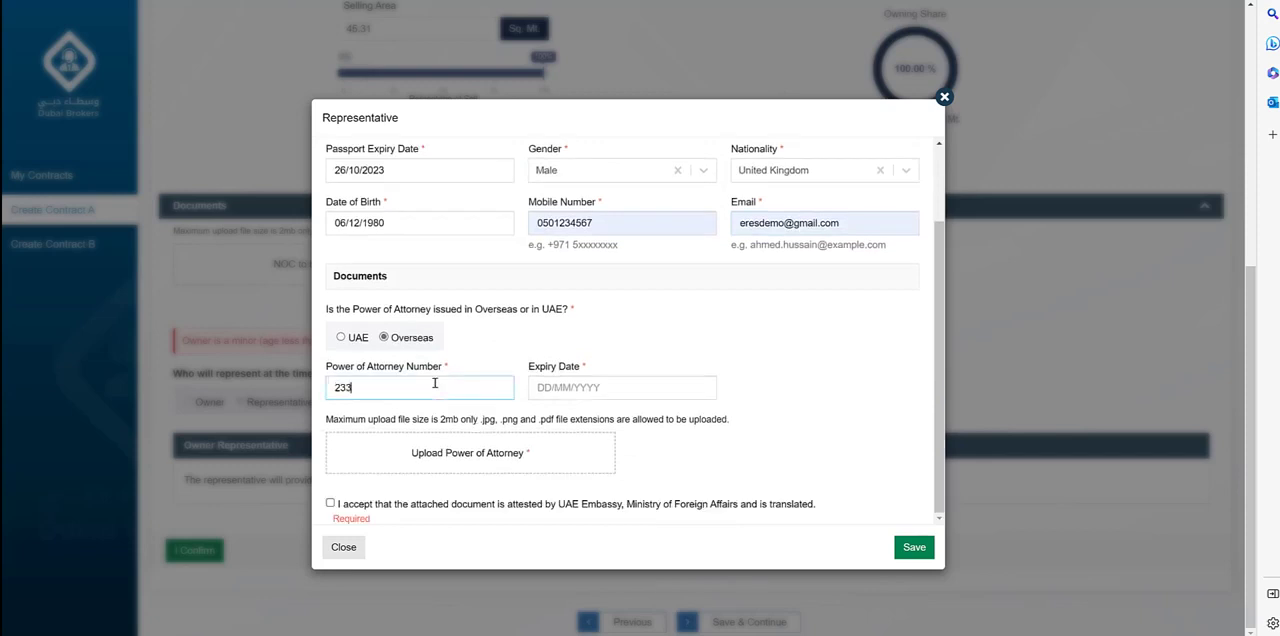
click(622, 388)
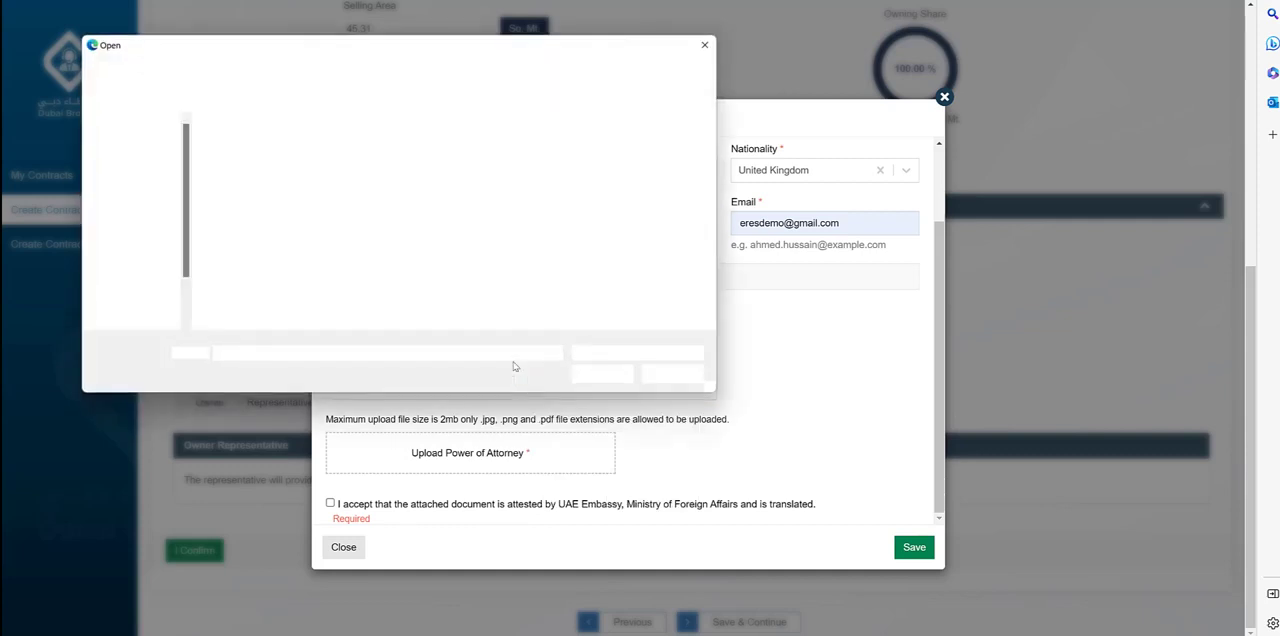
Upload the power of attorney file titled "POA", accept the attestation declaration and save the representative.
double_click(245, 158)
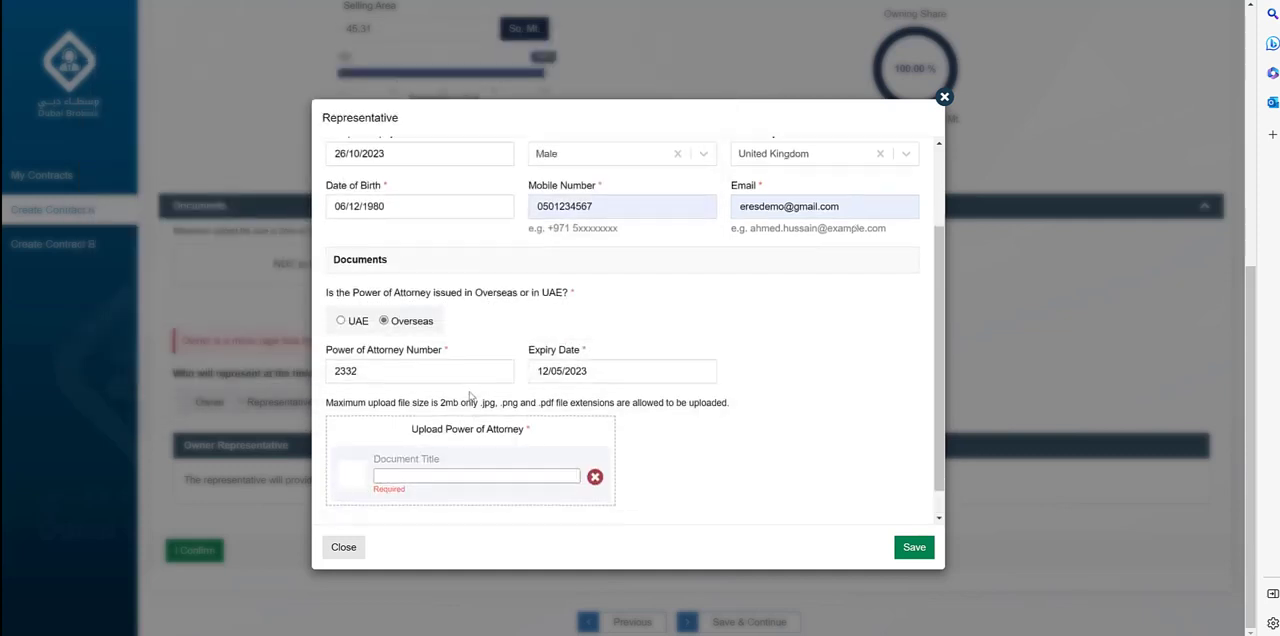
scroll(380, 505, down, 1)
click(330, 504)
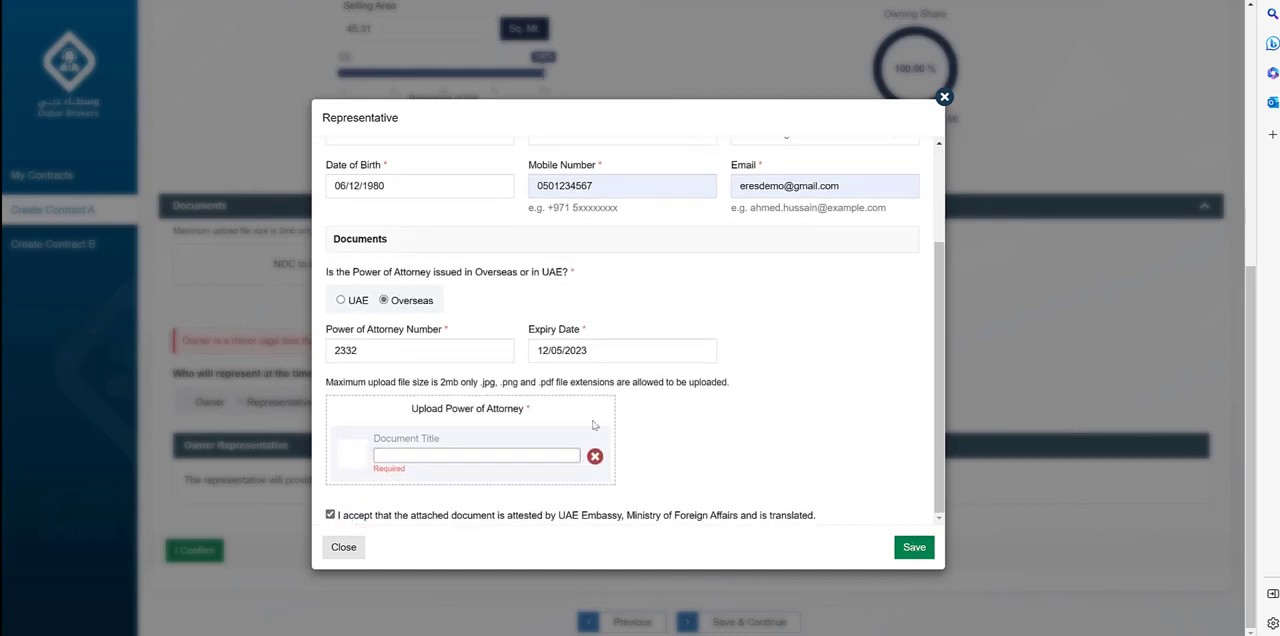
click(451, 459)
text(POA)
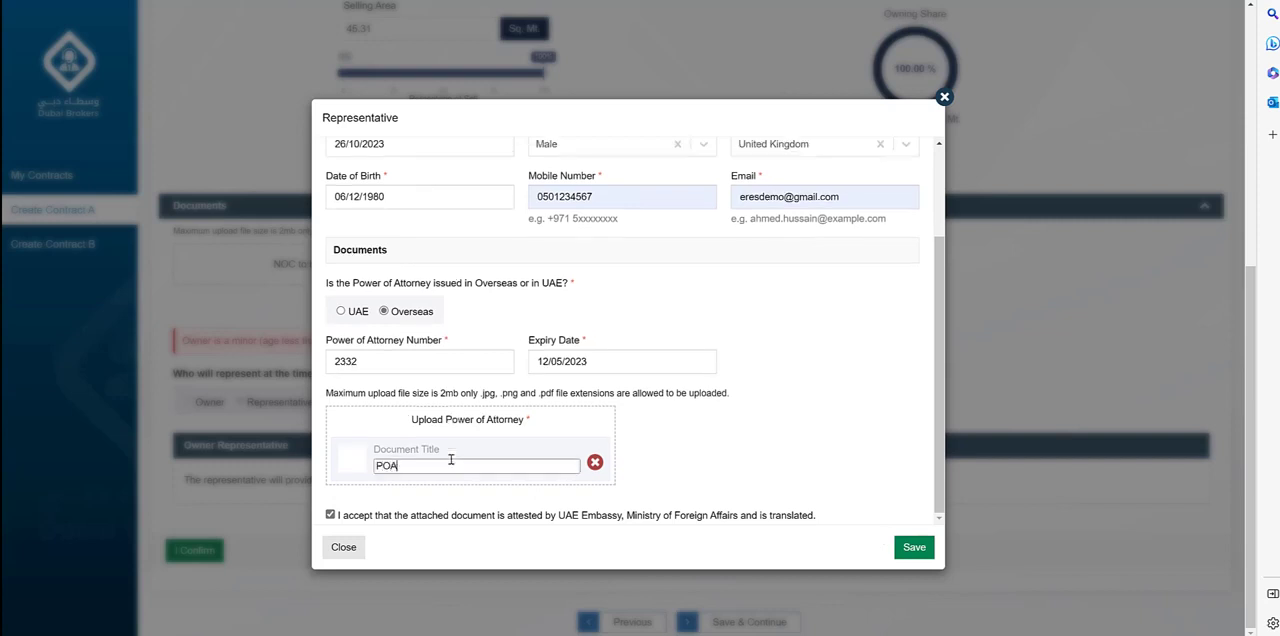
click(914, 550)
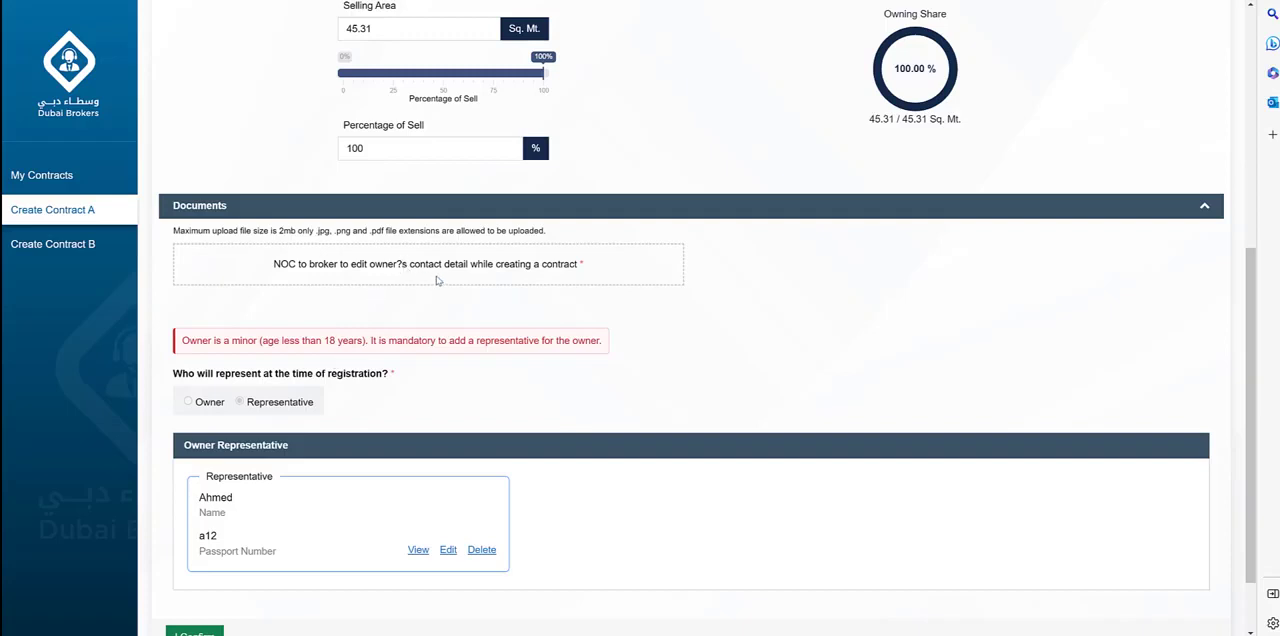
Upload the NOC file for editing the owner's contact details and title the document "NOC".
click(362, 248)
click(238, 155)
double_click(238, 153)
click(388, 300)
text(NOC)
Confirm and save the owner information, and save the declaration that no tenancy contract is attached to the property.
scroll(608, 420, down, 3)
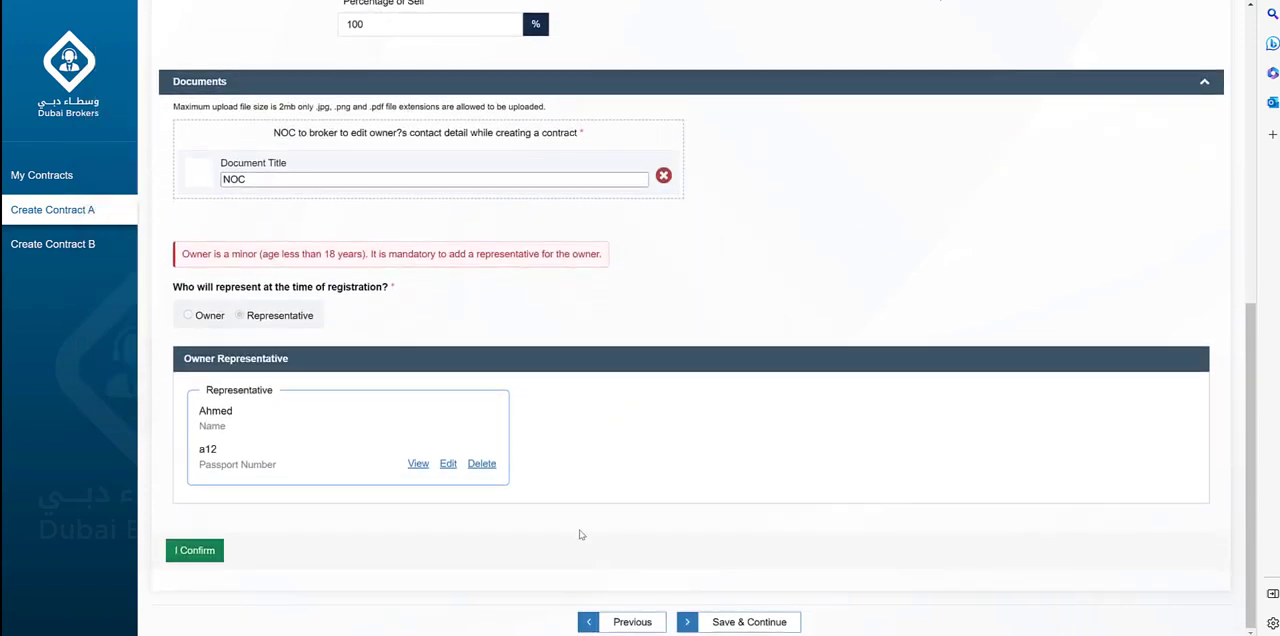
click(200, 551)
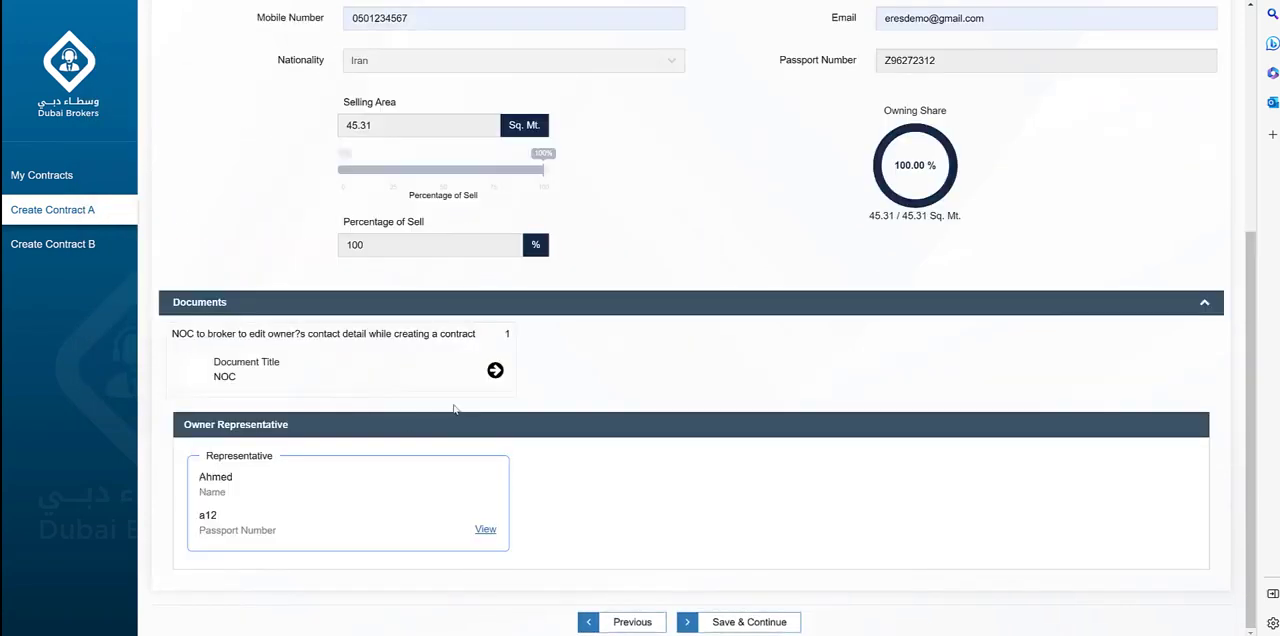
click(748, 622)
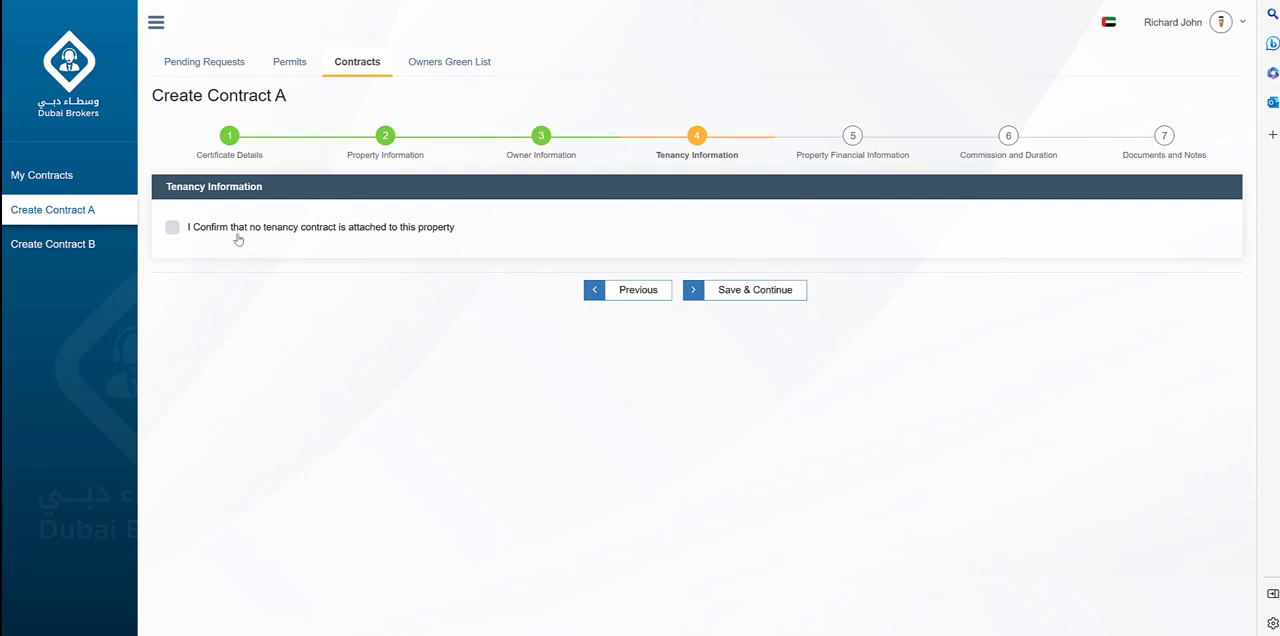
click(172, 228)
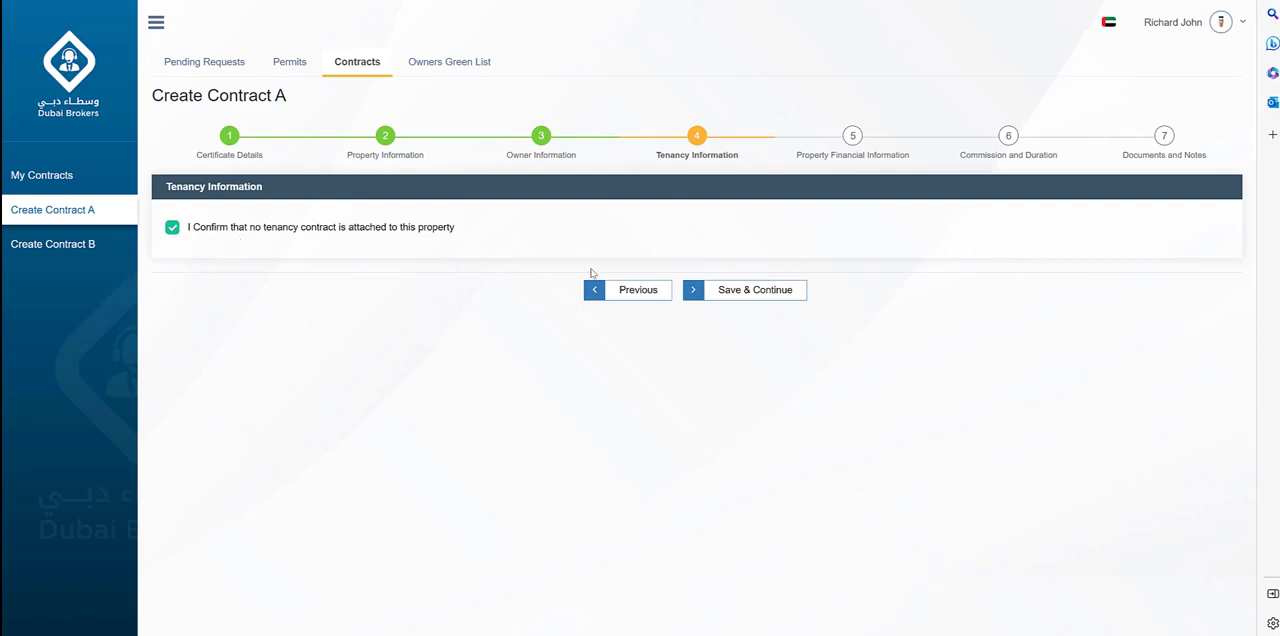
click(731, 298)
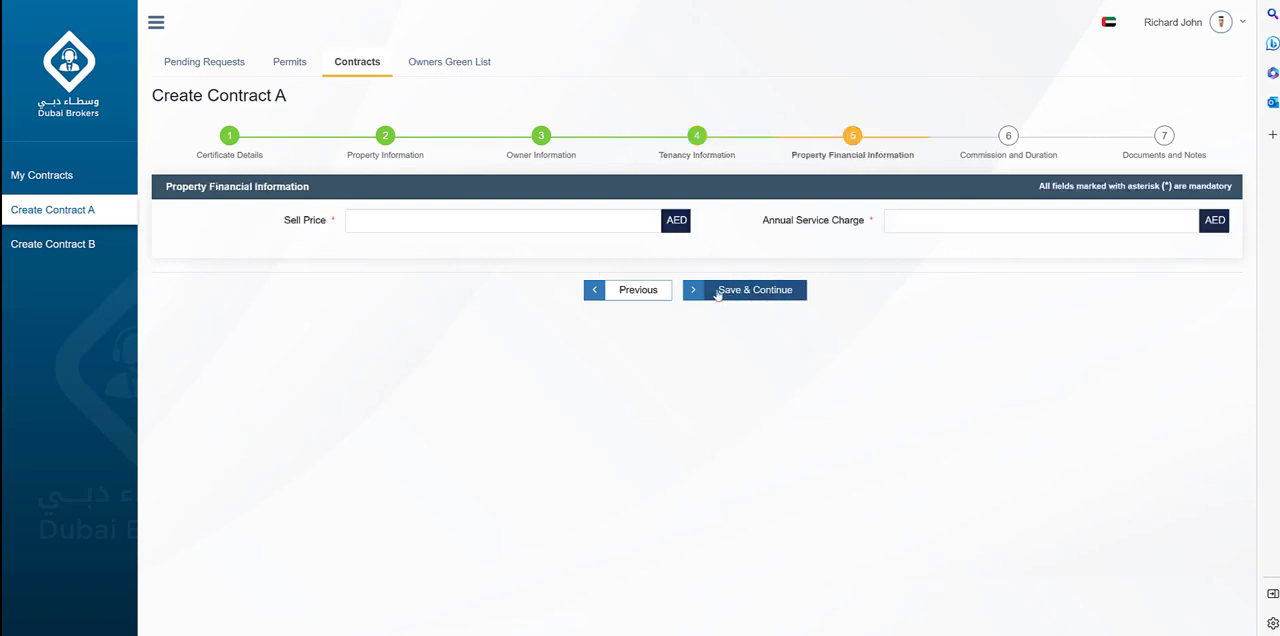
Set the sell price to 500,000 AED and the annual service charge to 5,000 AED, and save the financial information.
click(535, 225)
text(5000000.00)
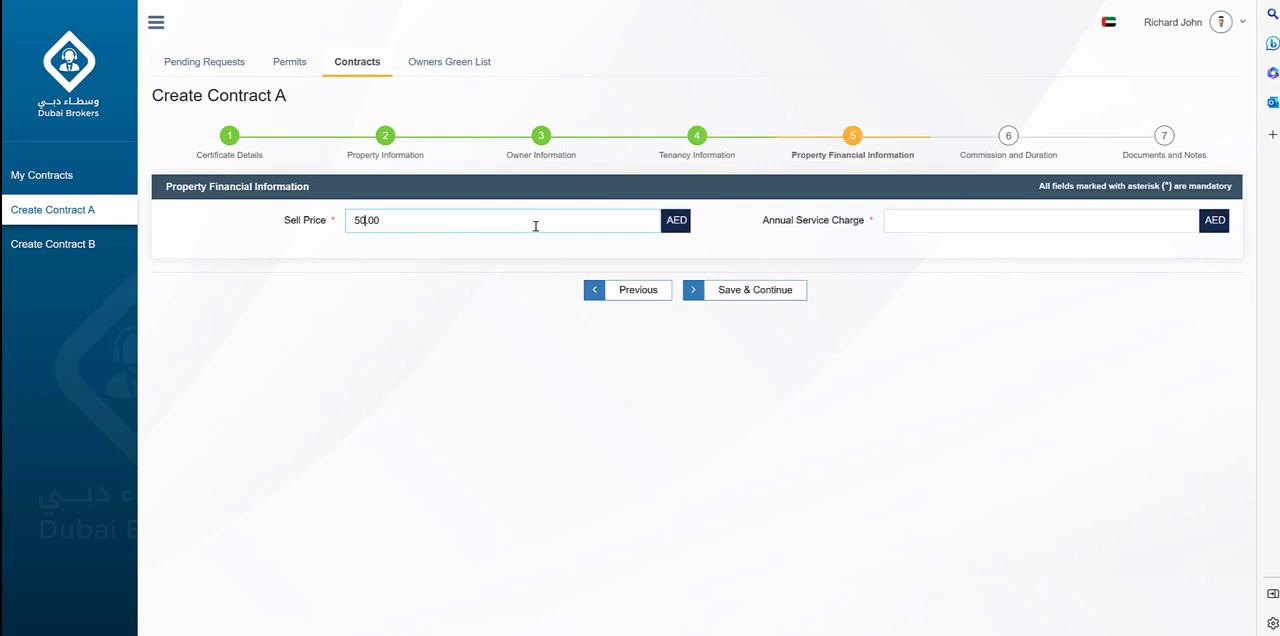
click(941, 222)
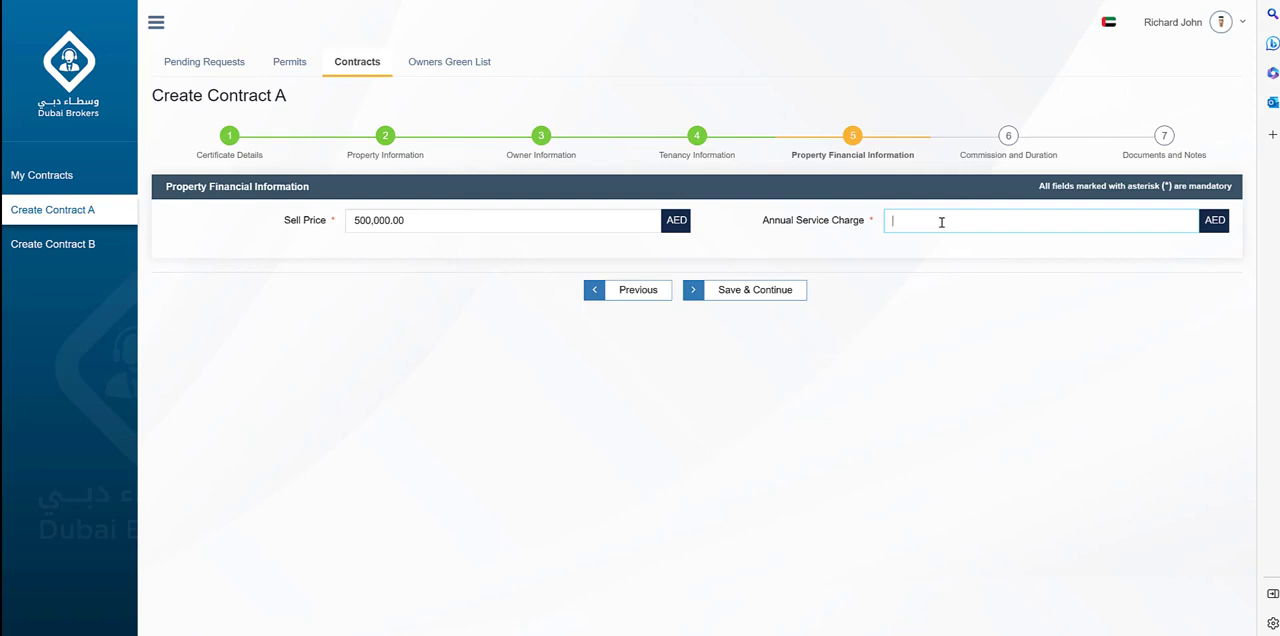
text(5000)
click(779, 290)
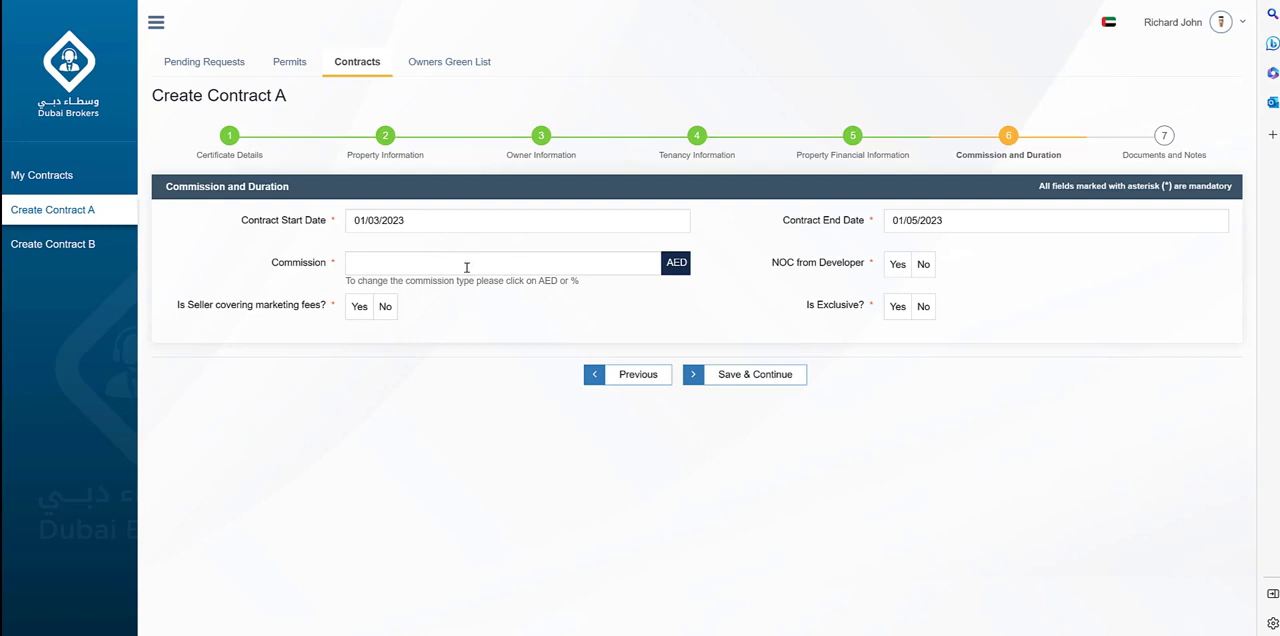
Save a contract period of 01/03/2023 to 01/05/2023 and 2% commission, answering No to developer NOC, seller-covered marketing fees and exclusivity.
click(667, 266)
click(595, 265)
text(2)
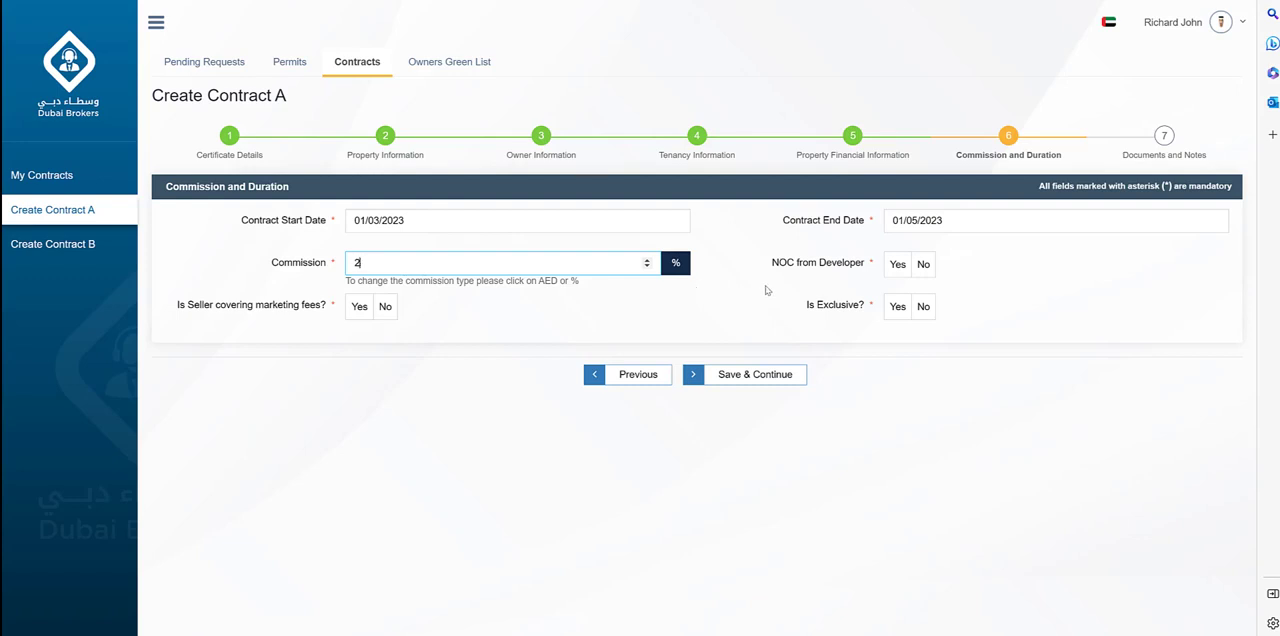
click(923, 265)
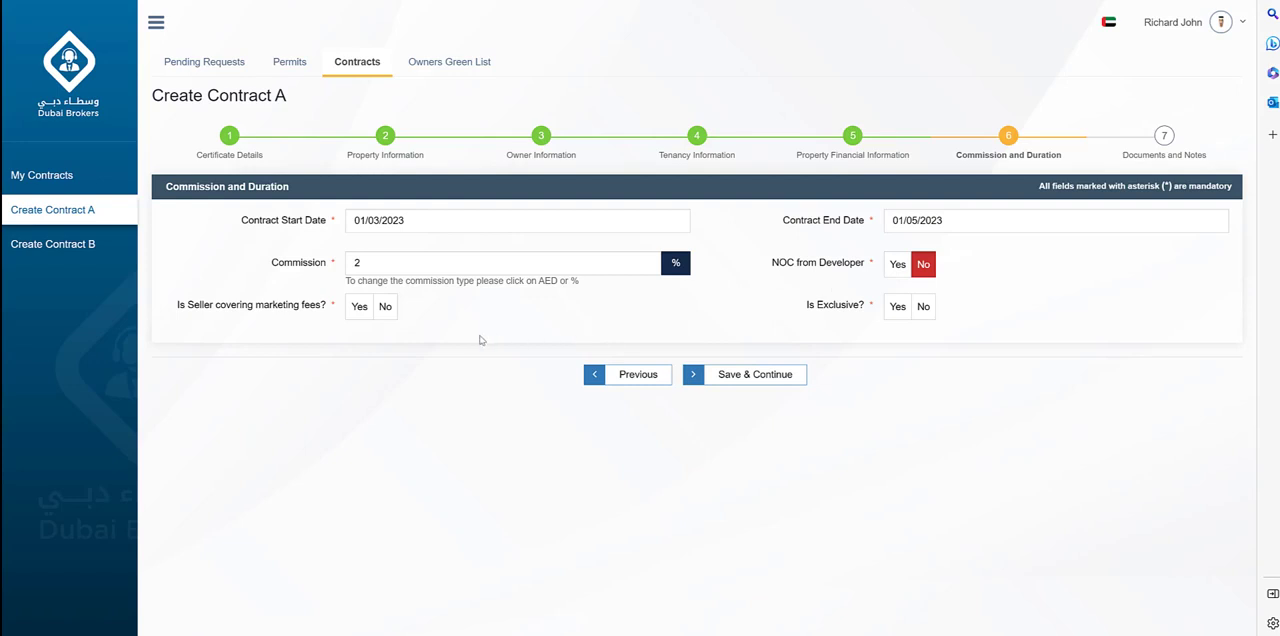
click(386, 308)
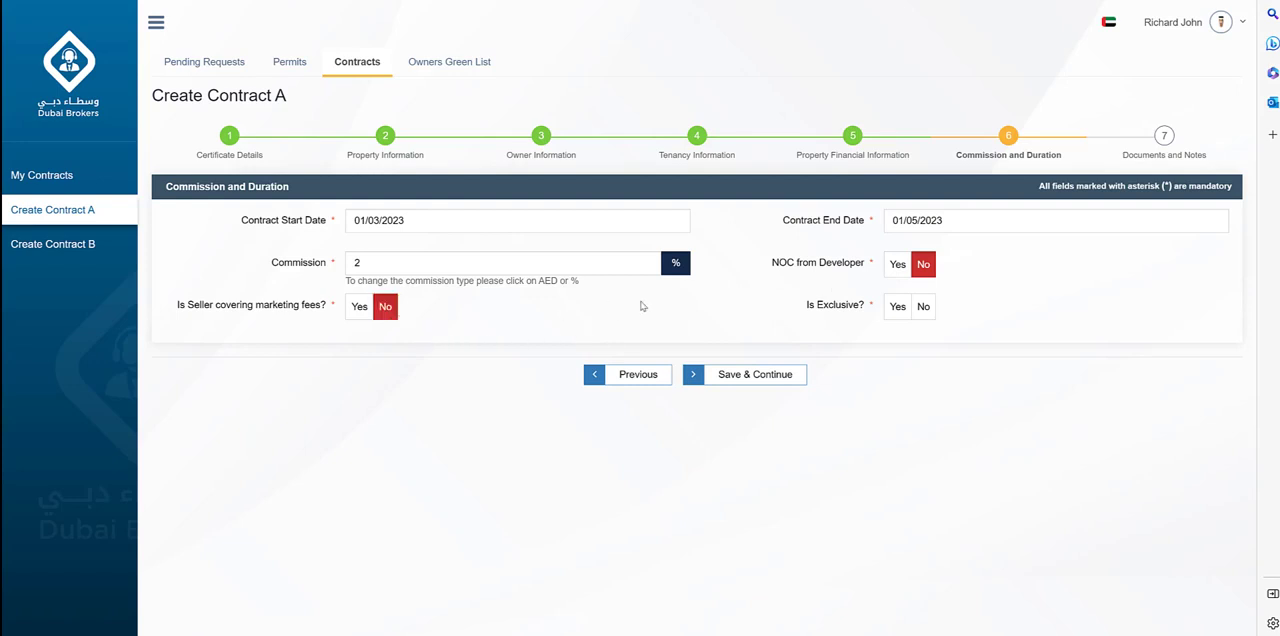
click(921, 309)
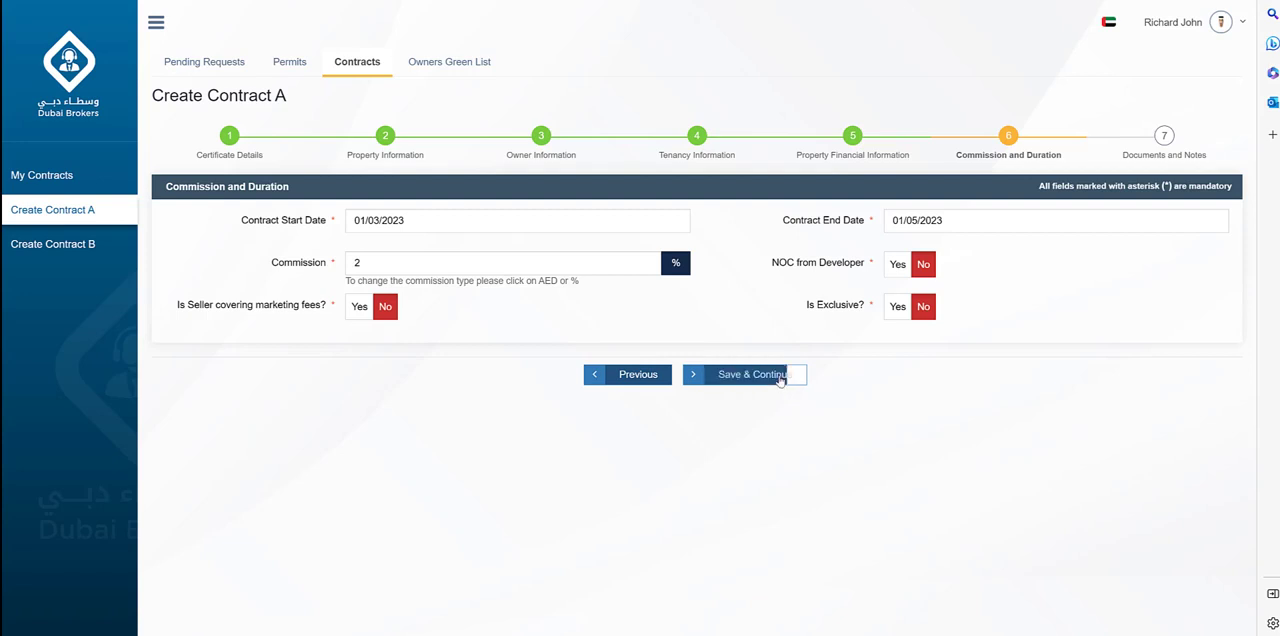
click(779, 378)
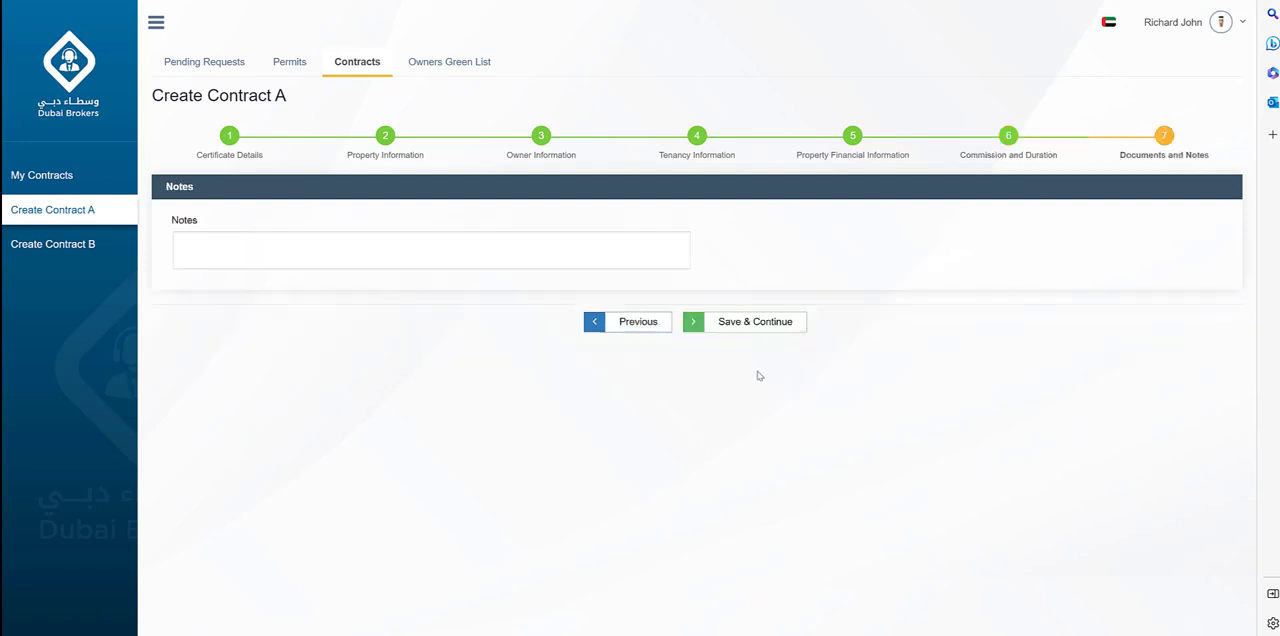
Add the text "Notes" as the contract's notes and save to continue to the contract summary.
click(472, 254)
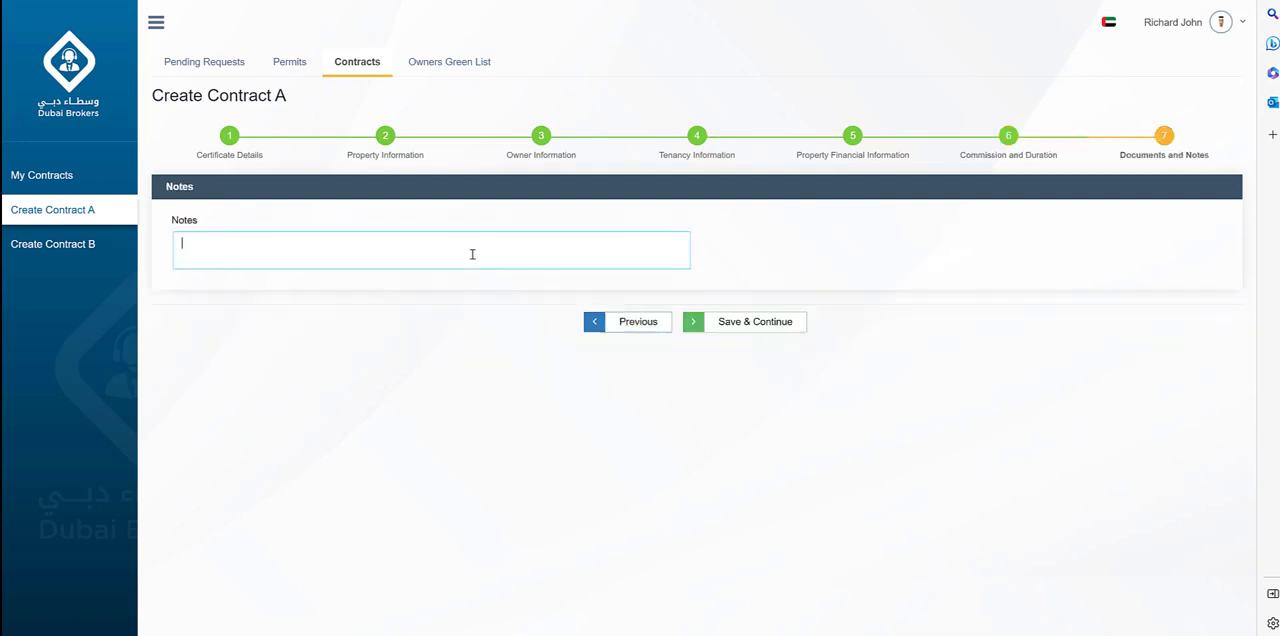
text(Notes)
click(736, 322)
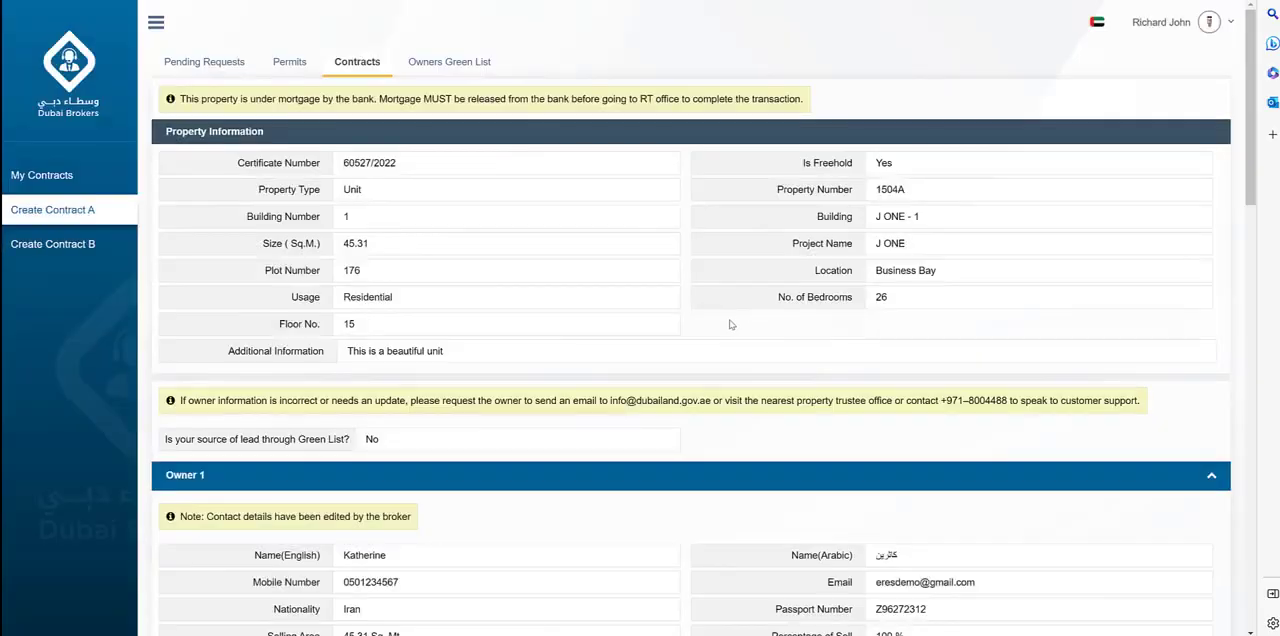
Review the contract summary, accept the Terms and Conditions and submit the contract for approval.
scroll(729, 331, down, 1)
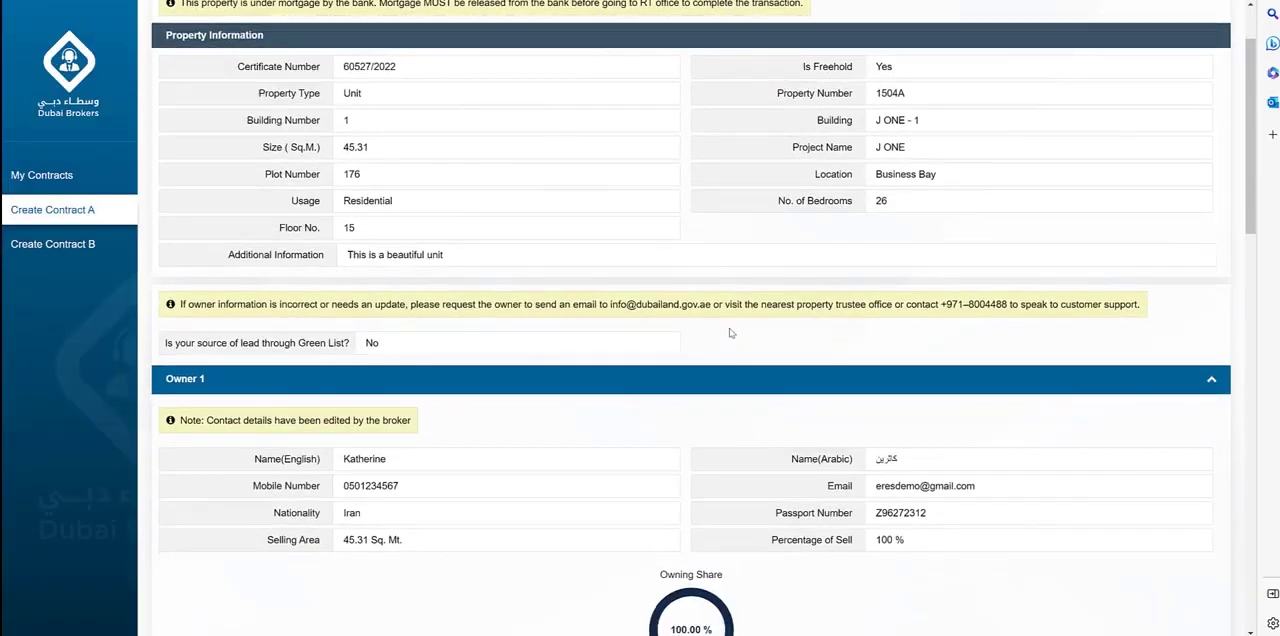
scroll(730, 334, down, 2)
scroll(732, 336, down, 9)
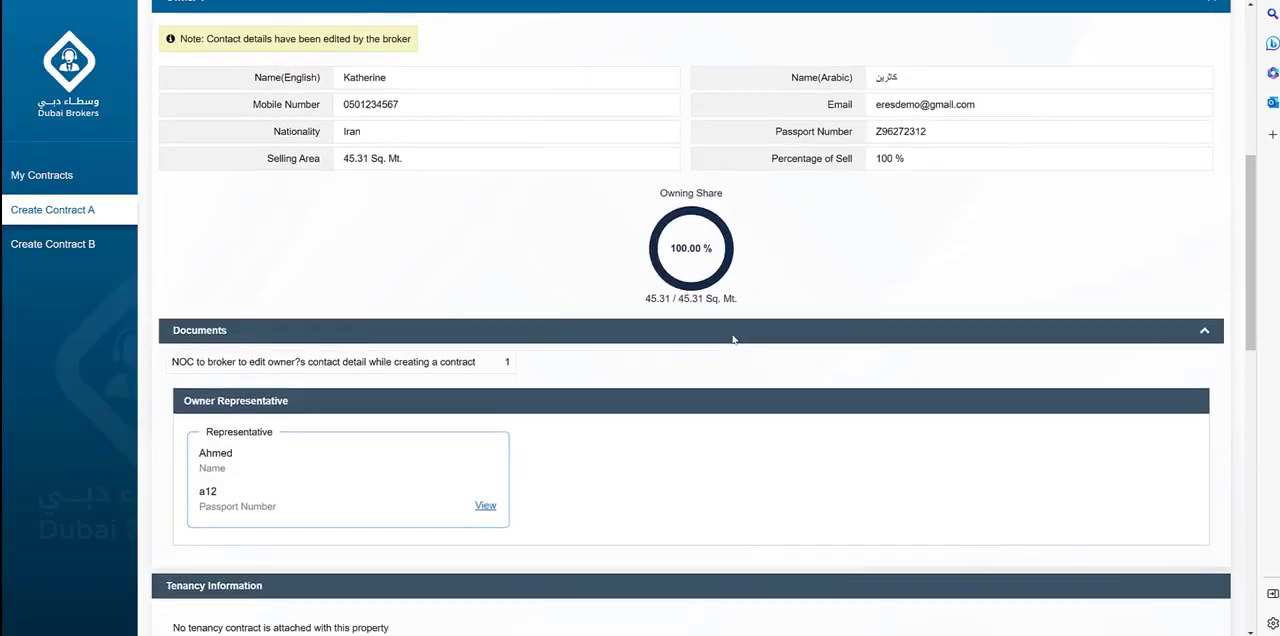
scroll(733, 347, down, 1)
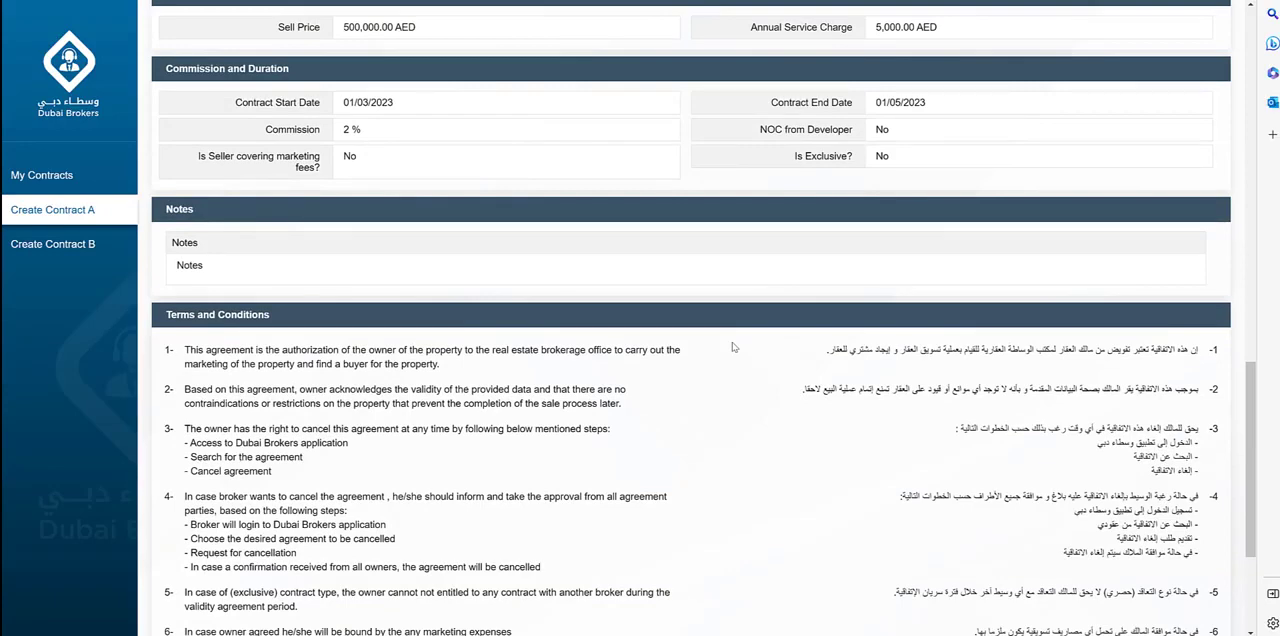
scroll(732, 347, down, 5)
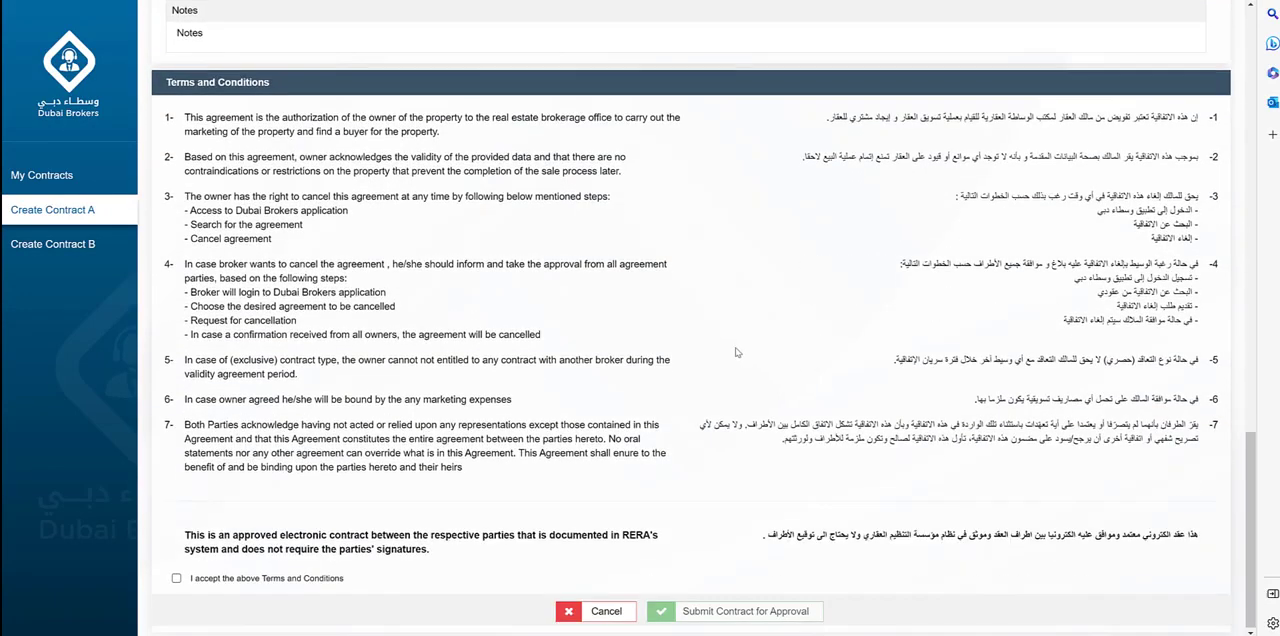
click(176, 578)
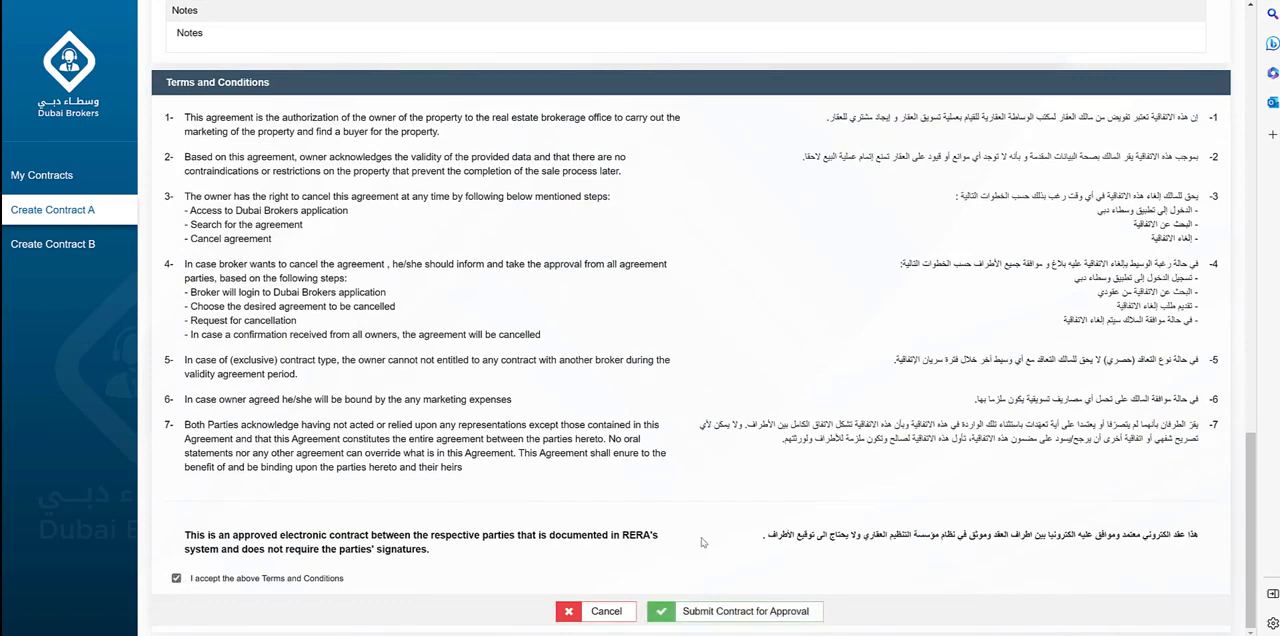
click(706, 611)
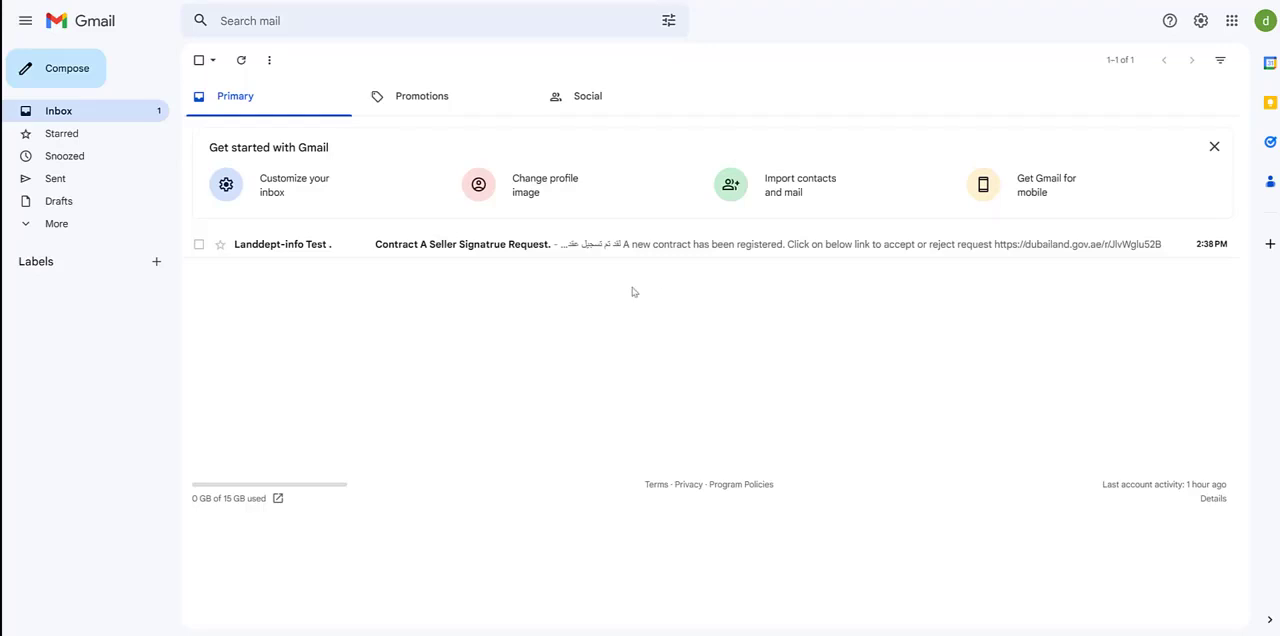
Switch to the owner's Gmail inbox and open the Contract A seller signature request e-mail.
click(393, 251)
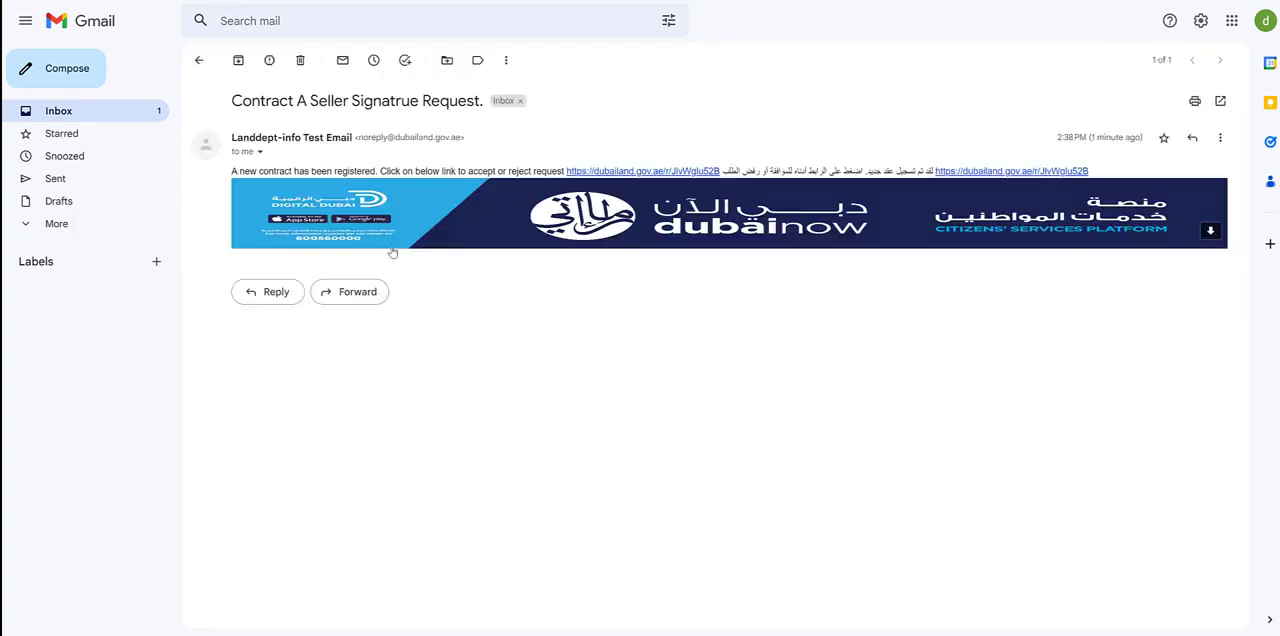
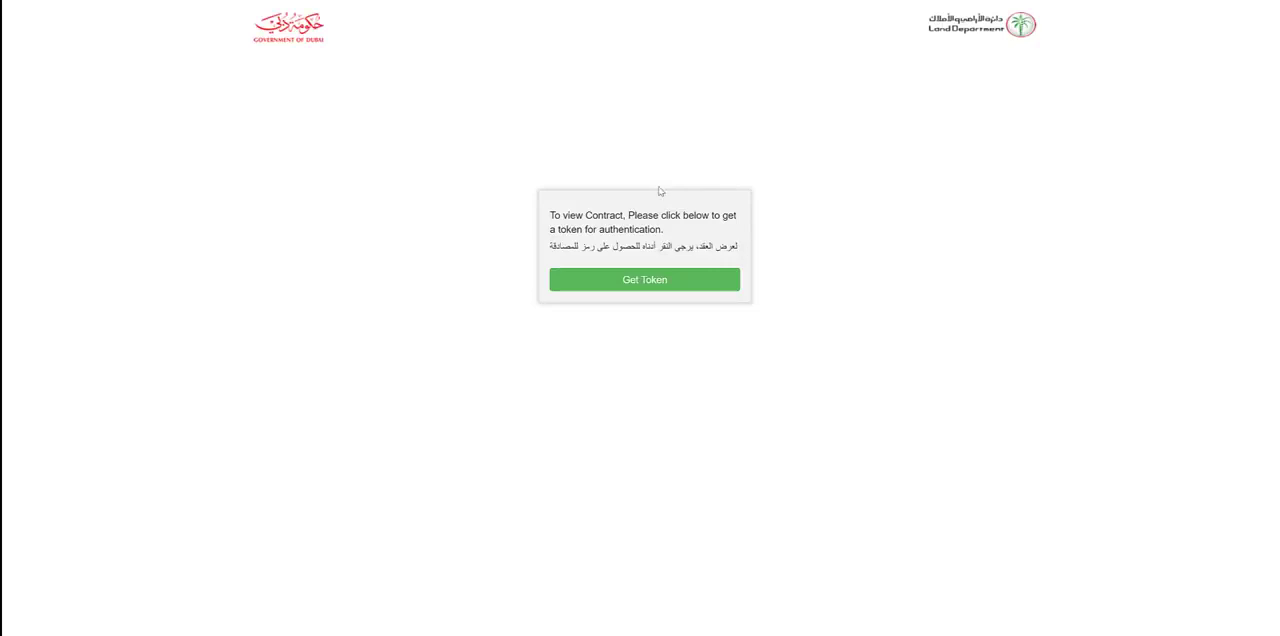
Request an authentication token for viewing the contract and select the verification code in the Contract Online Signature Token e-mail in Gmail.
click(672, 288)
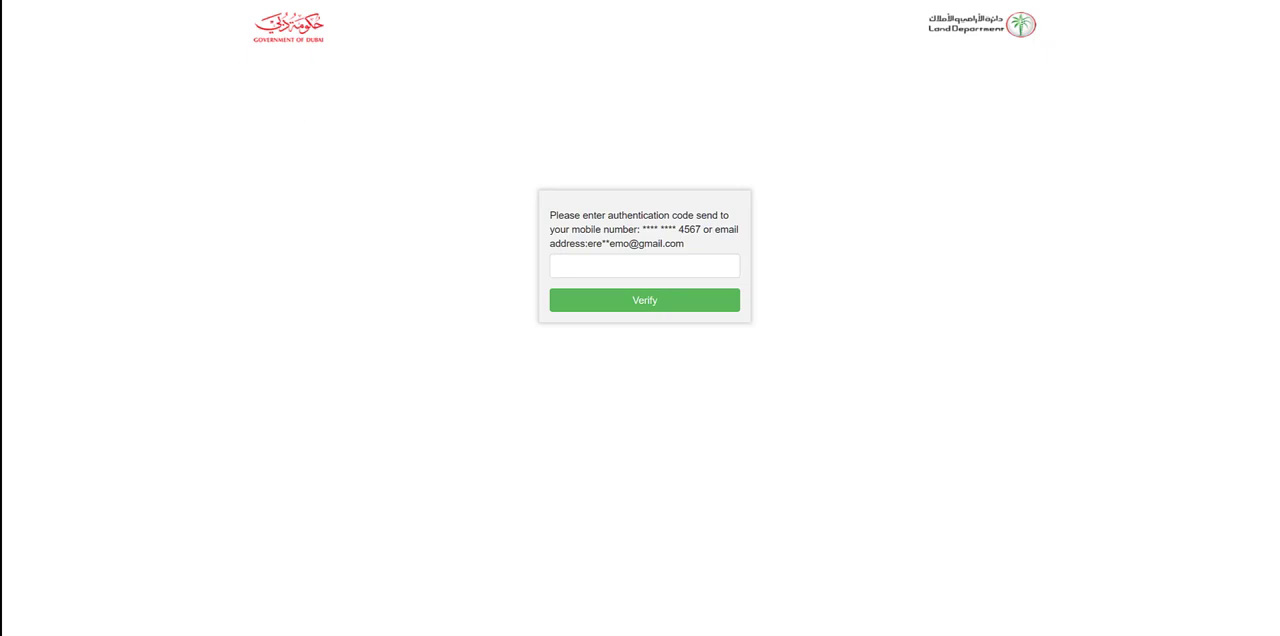
click(100, 1)
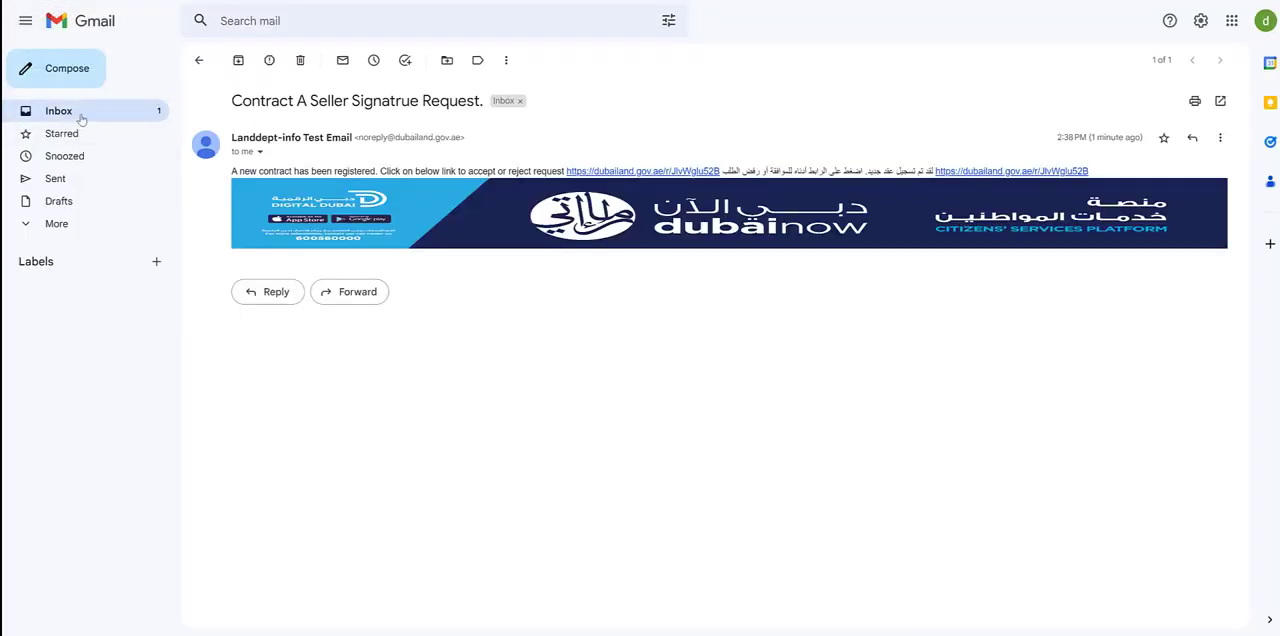
click(82, 118)
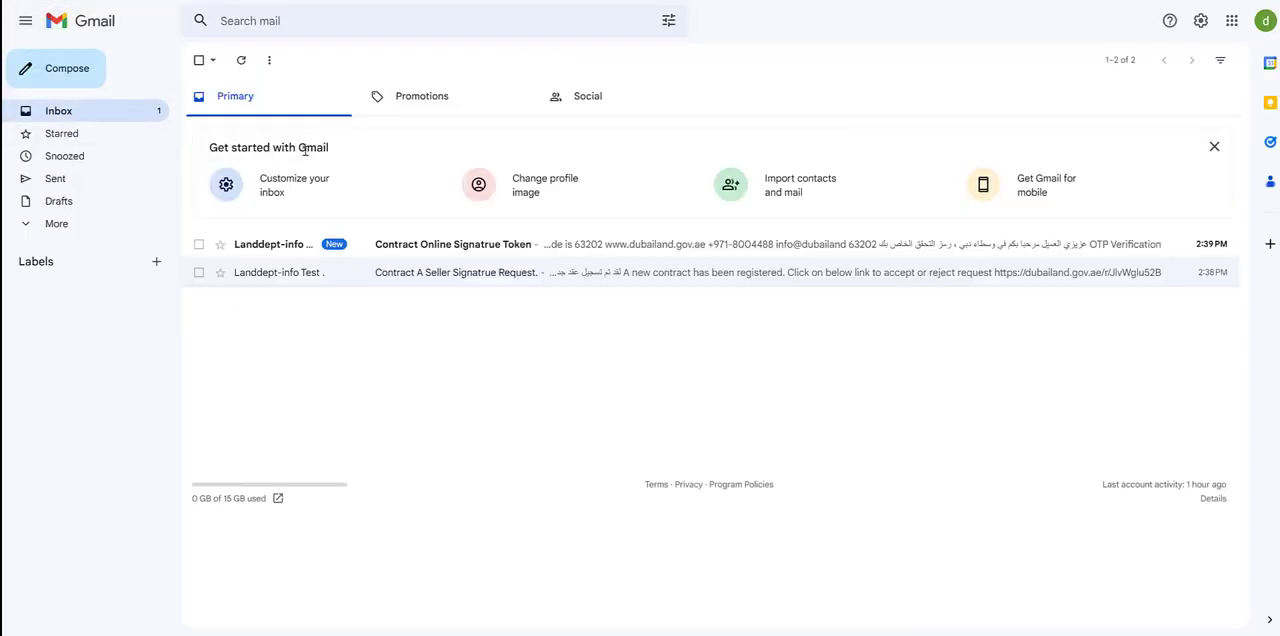
click(552, 246)
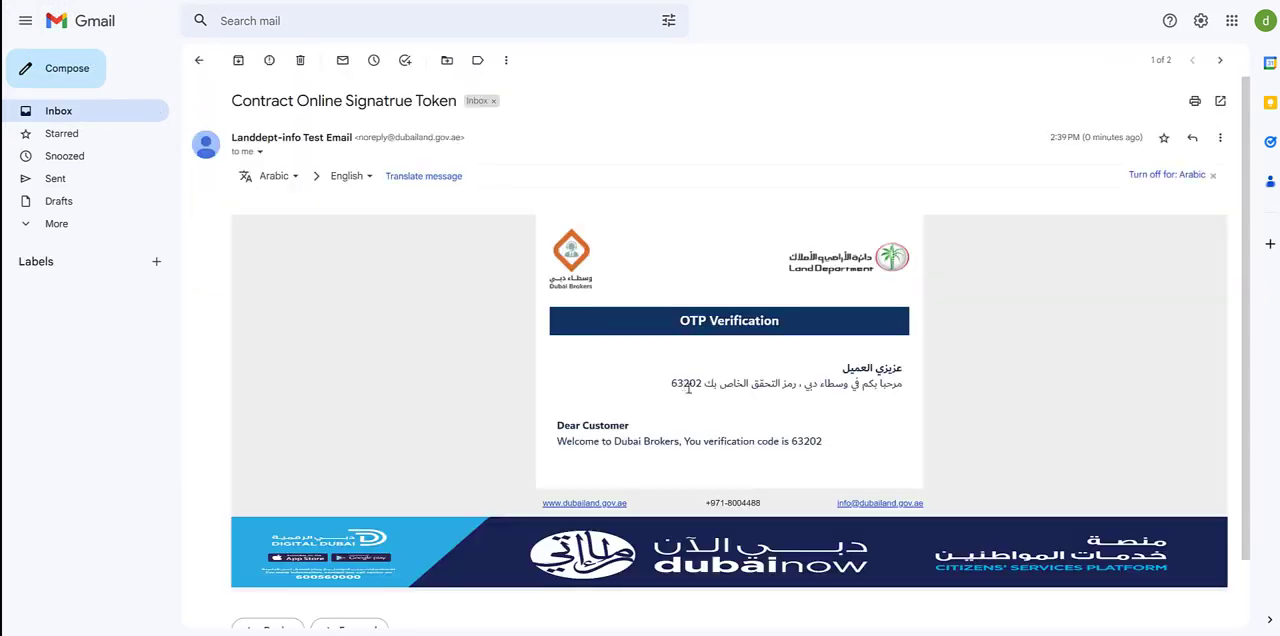
double_click(812, 441)
key(ctrl+c)
Return to the contract authentication page, paste the verification code and verify it to open the brokerage contract.
click(300, 0)
click(647, 271)
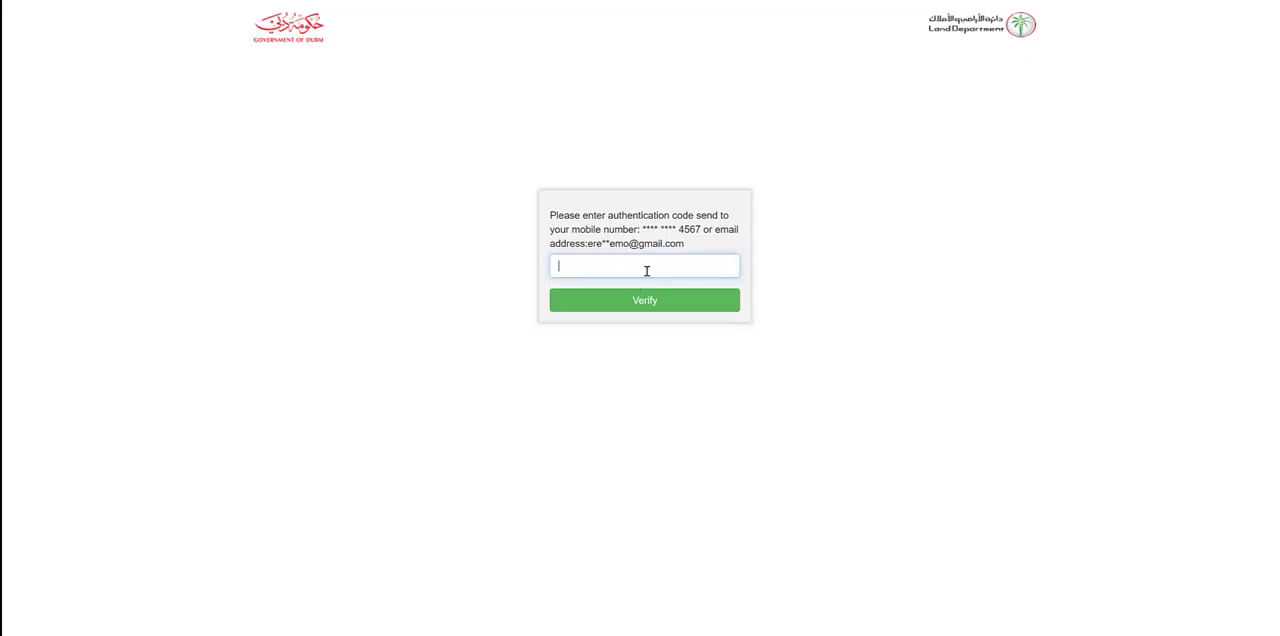
key(ctrl+v)
click(655, 307)
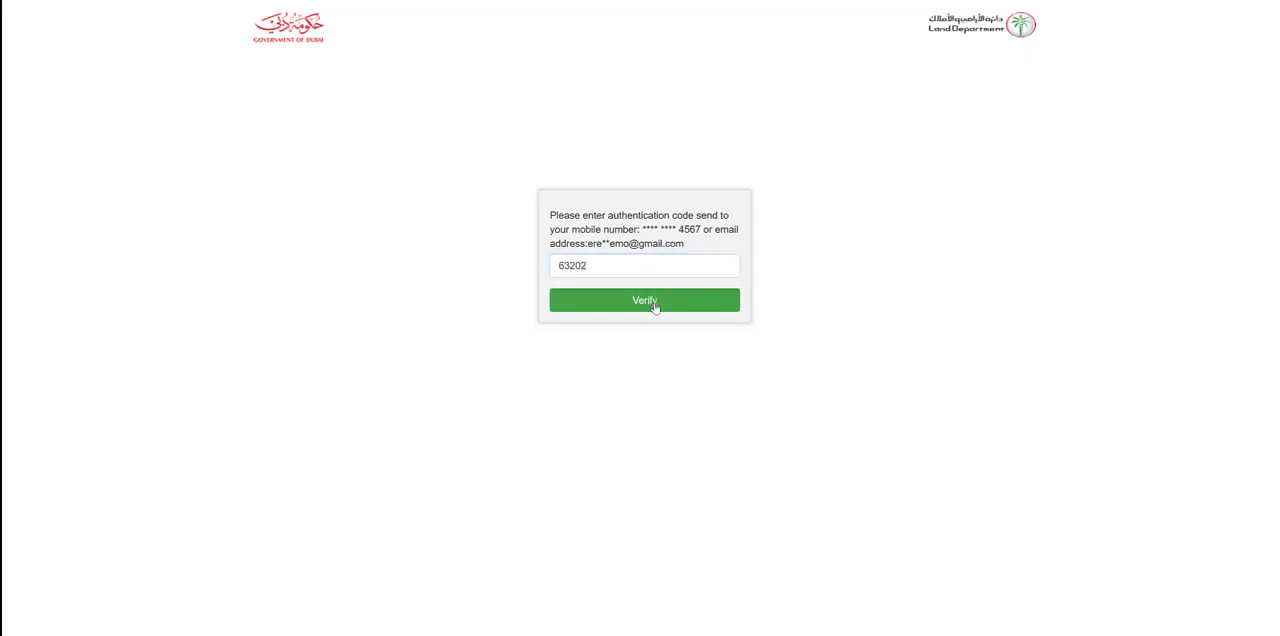
click(655, 307)
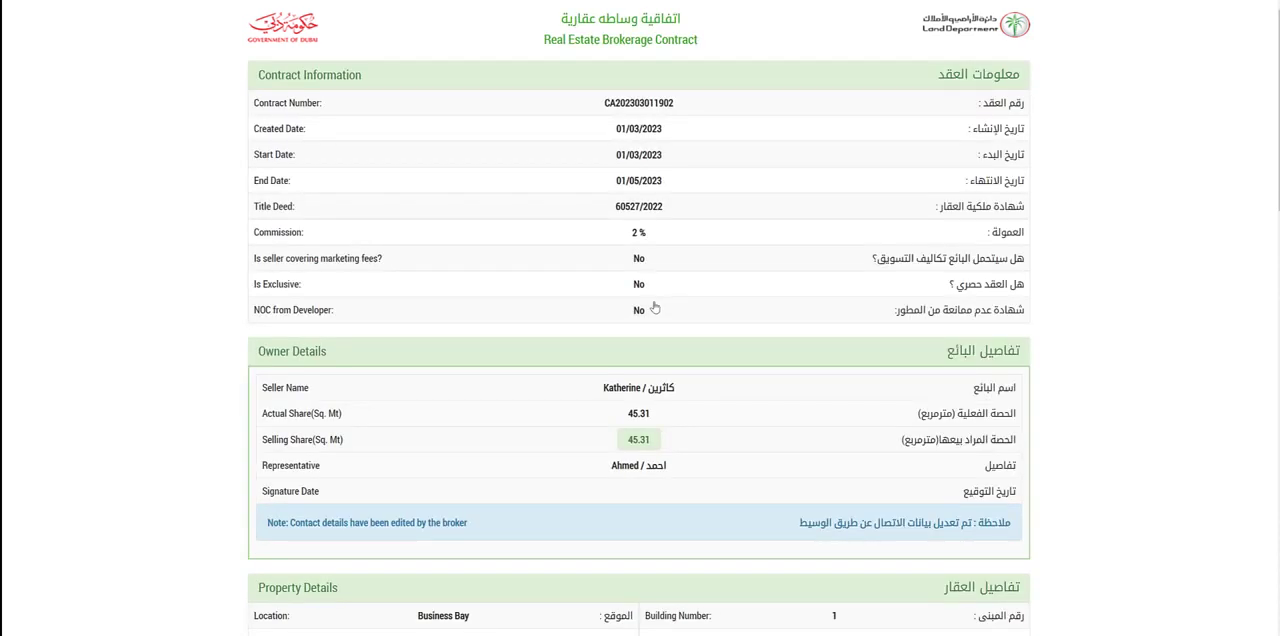
Review the brokerage contract, agree to all terms, conditions and documents, and accept the seller's signature request.
scroll(655, 308, down, 4)
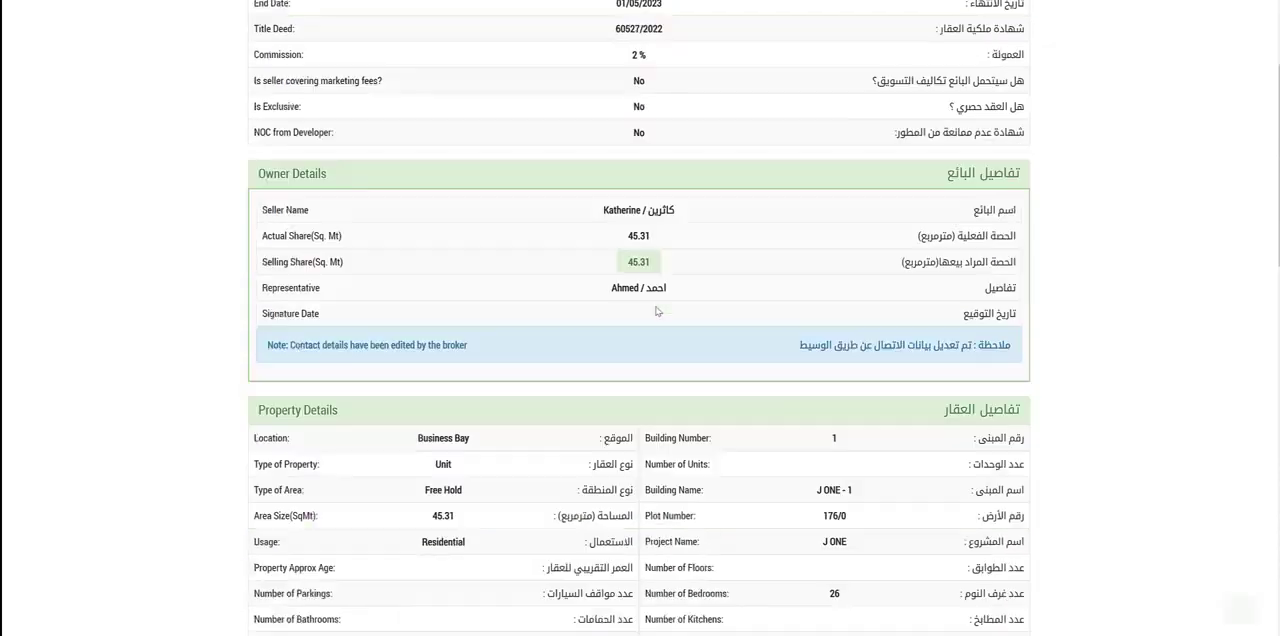
scroll(656, 310, down, 6)
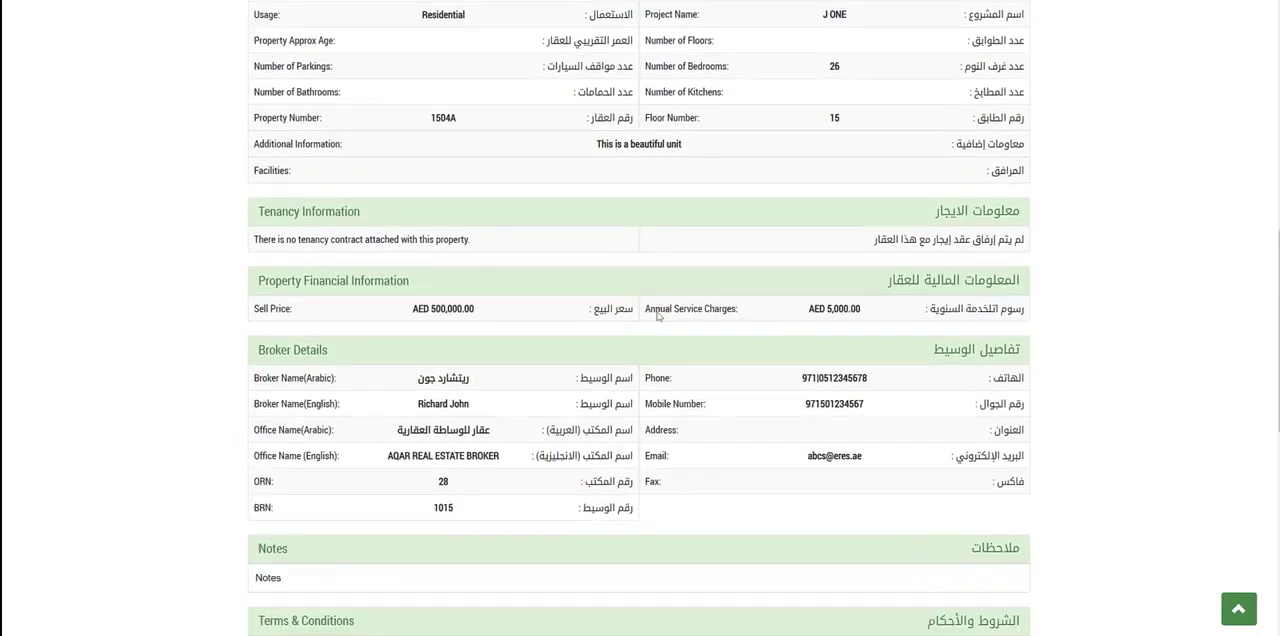
scroll(657, 316, down, 4)
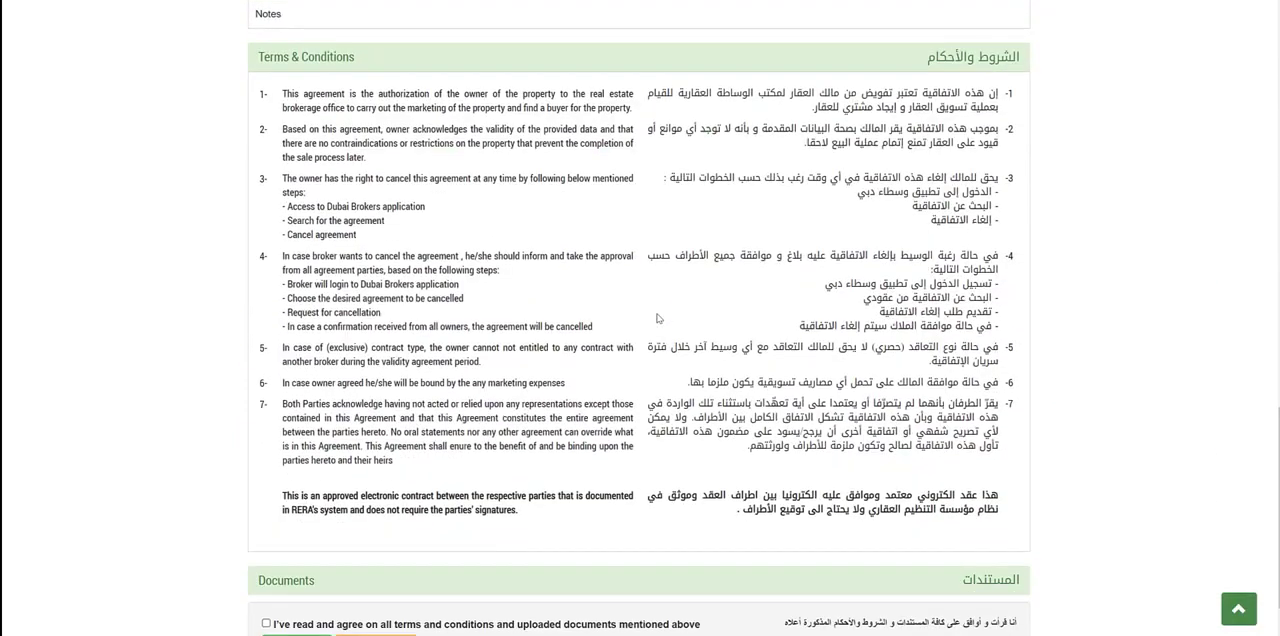
scroll(658, 318, down, 1)
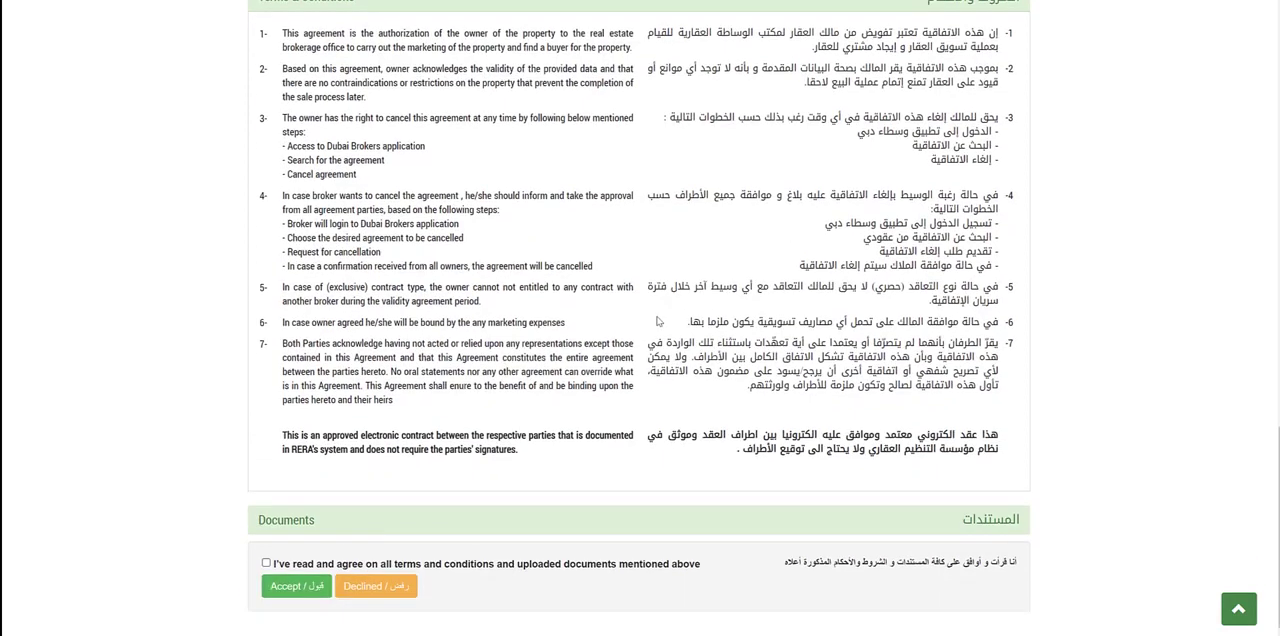
click(266, 564)
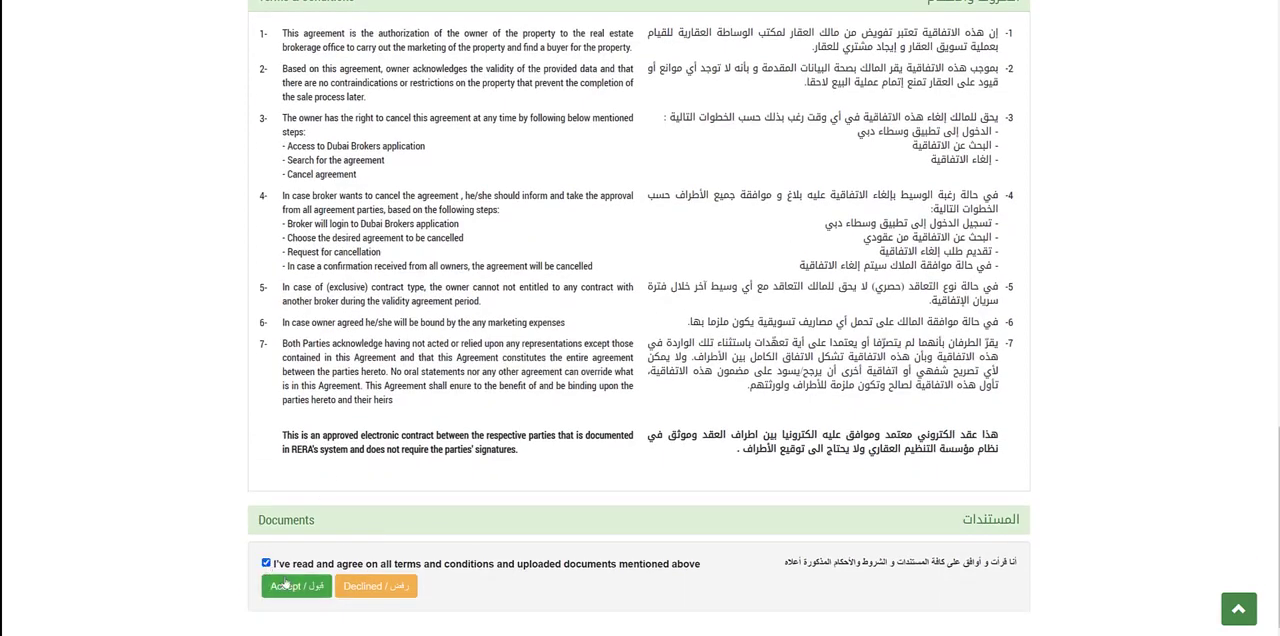
click(289, 588)
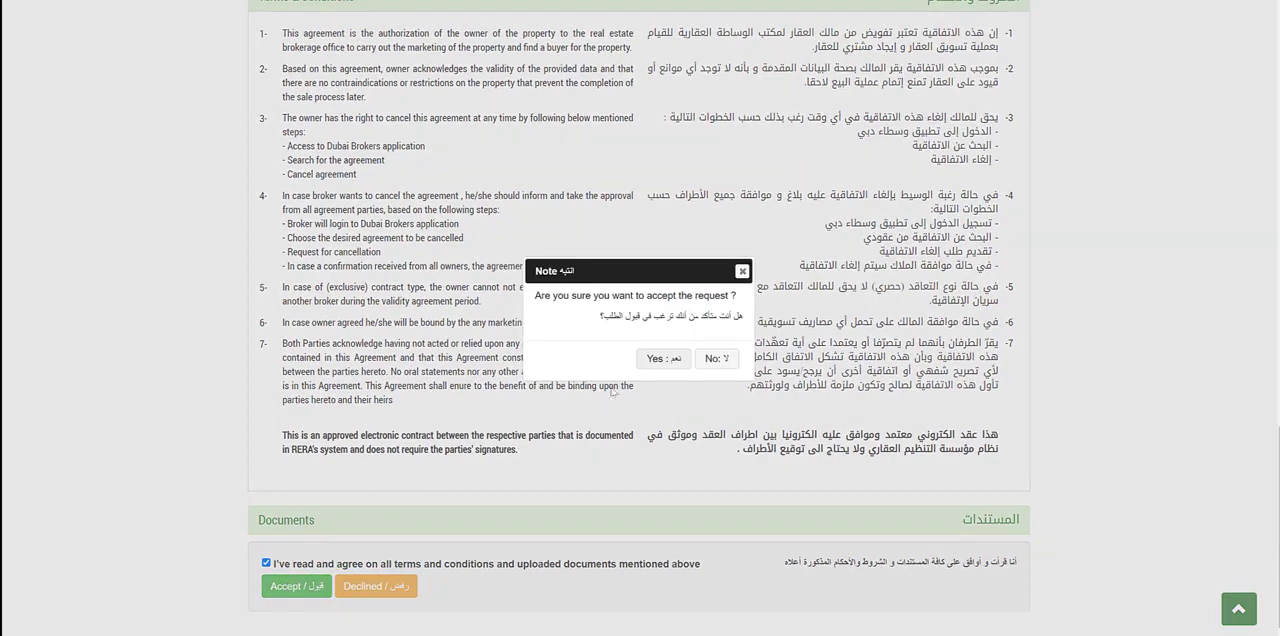
click(667, 359)
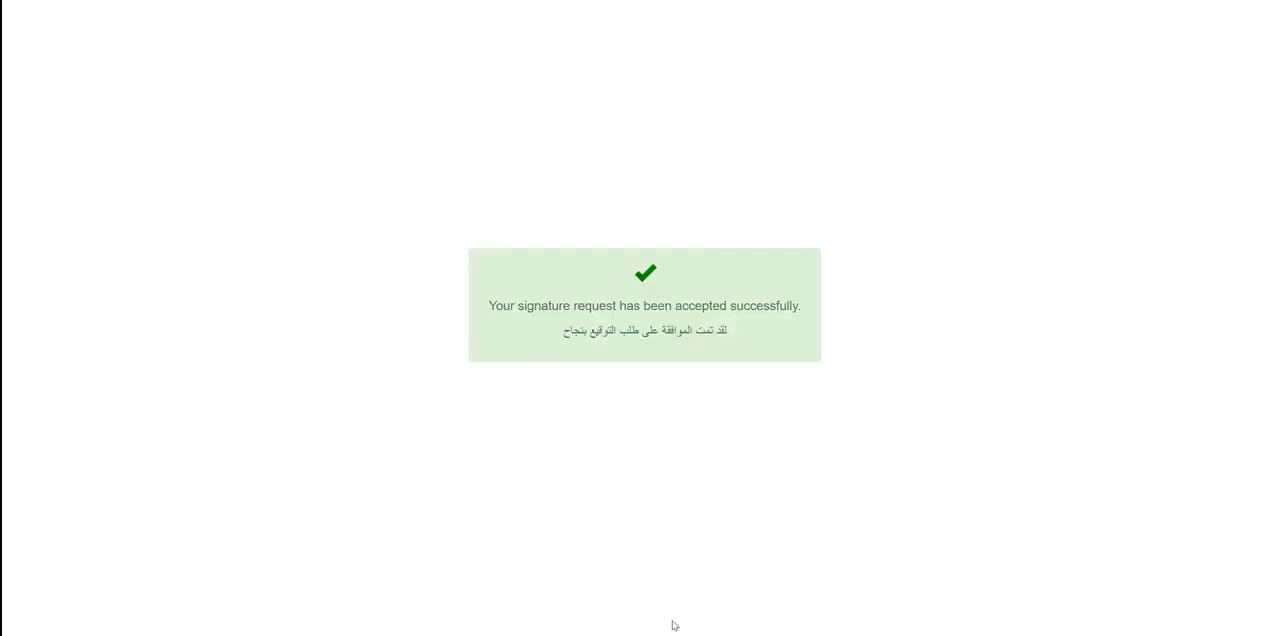
Switch to the Dubai Brokers portal, open the submitted contract and review its approval, owner and commission details.
mouse_move(633, 635)
click(617, 598)
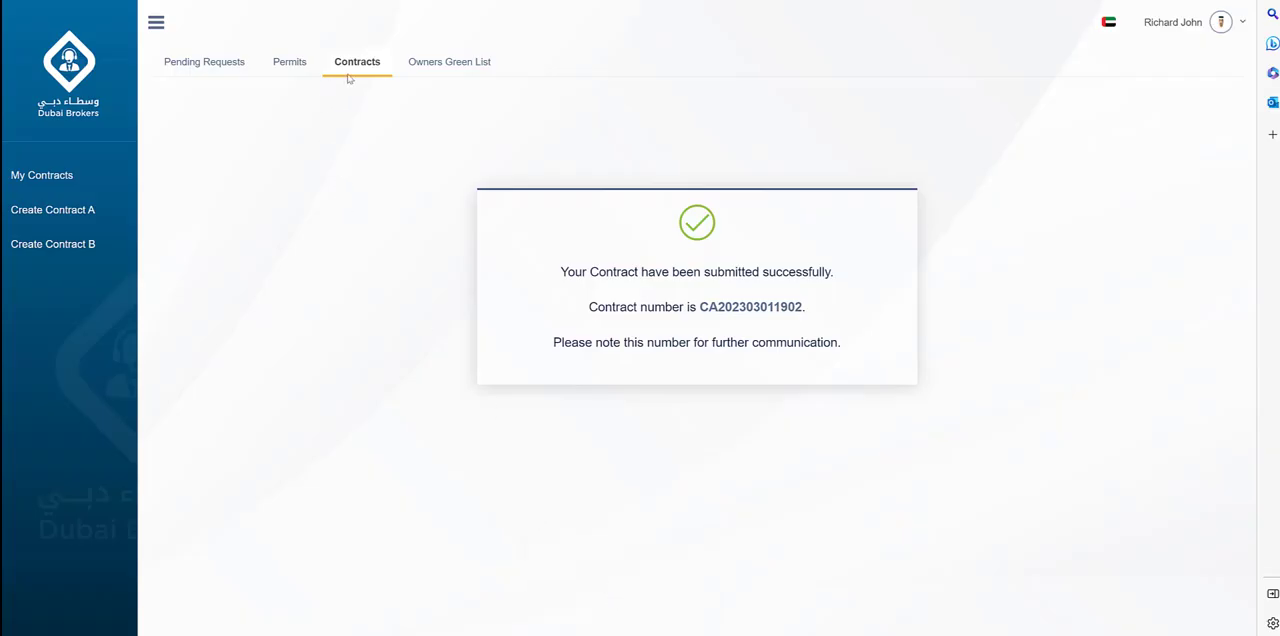
click(750, 310)
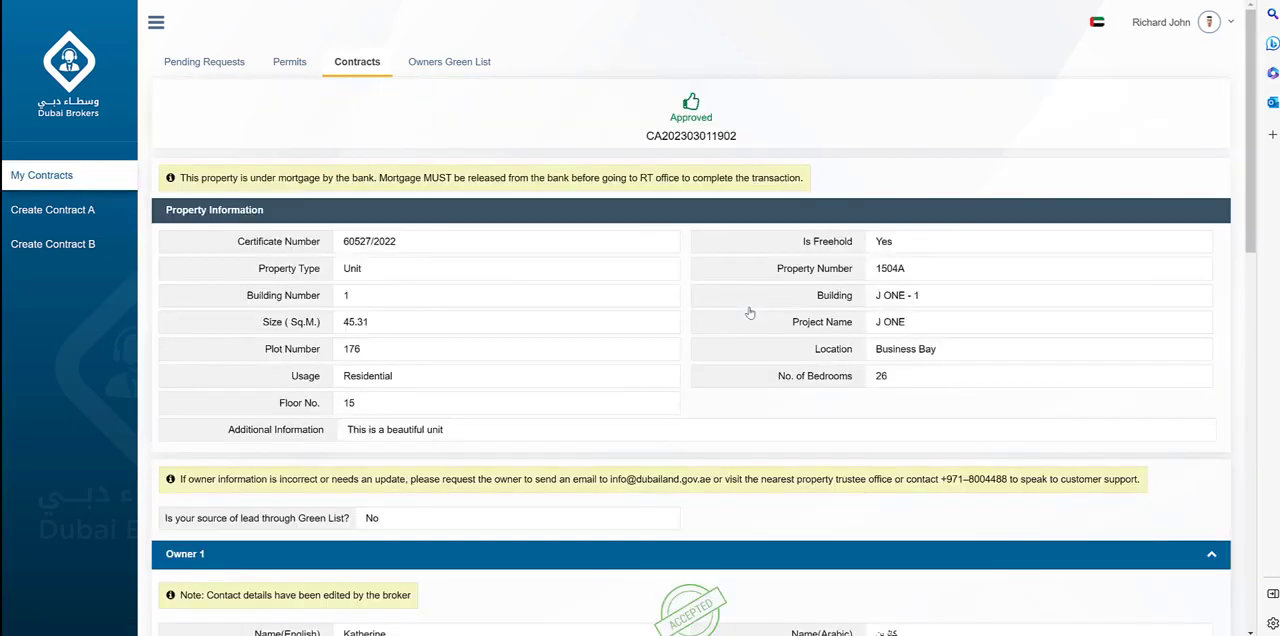
scroll(750, 313, down, 7)
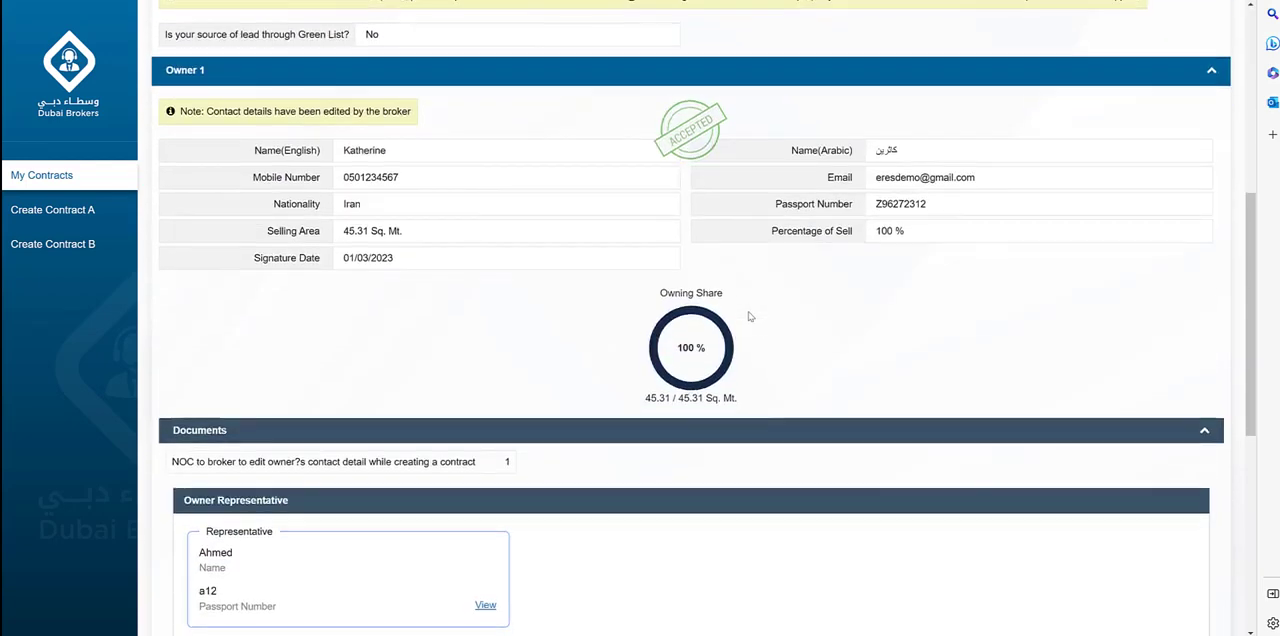
scroll(749, 316, down, 3)
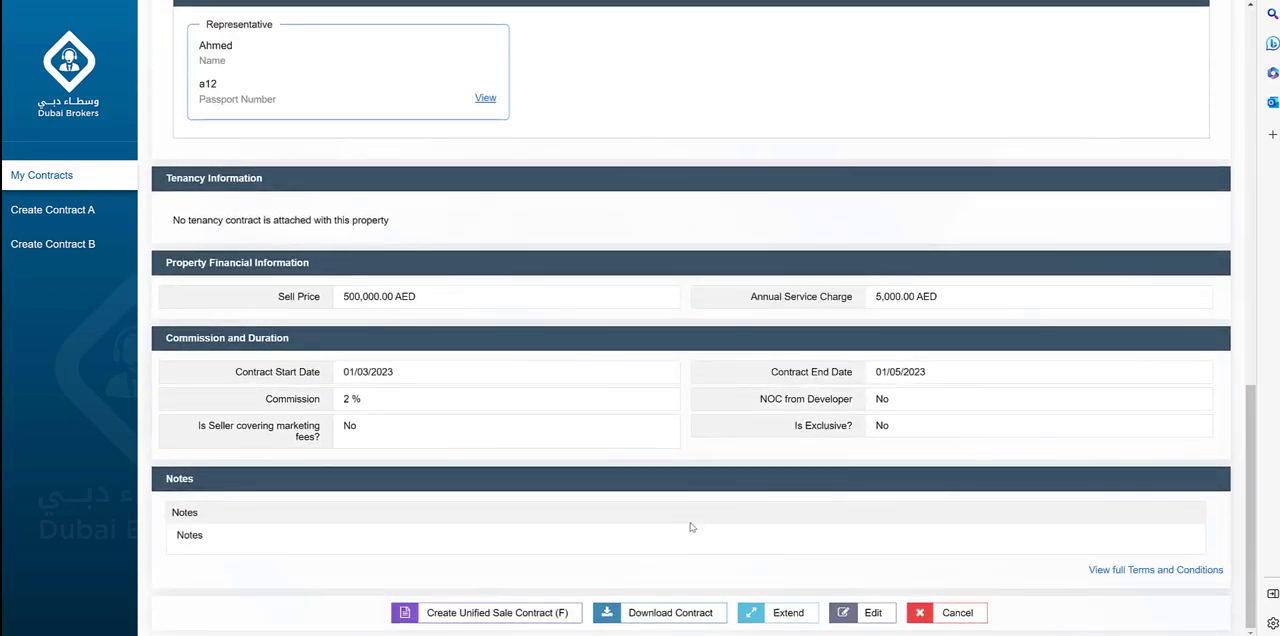
View the contract's extension periods and the PDF download's password instructions, closing each dialog without applying anything.
click(786, 620)
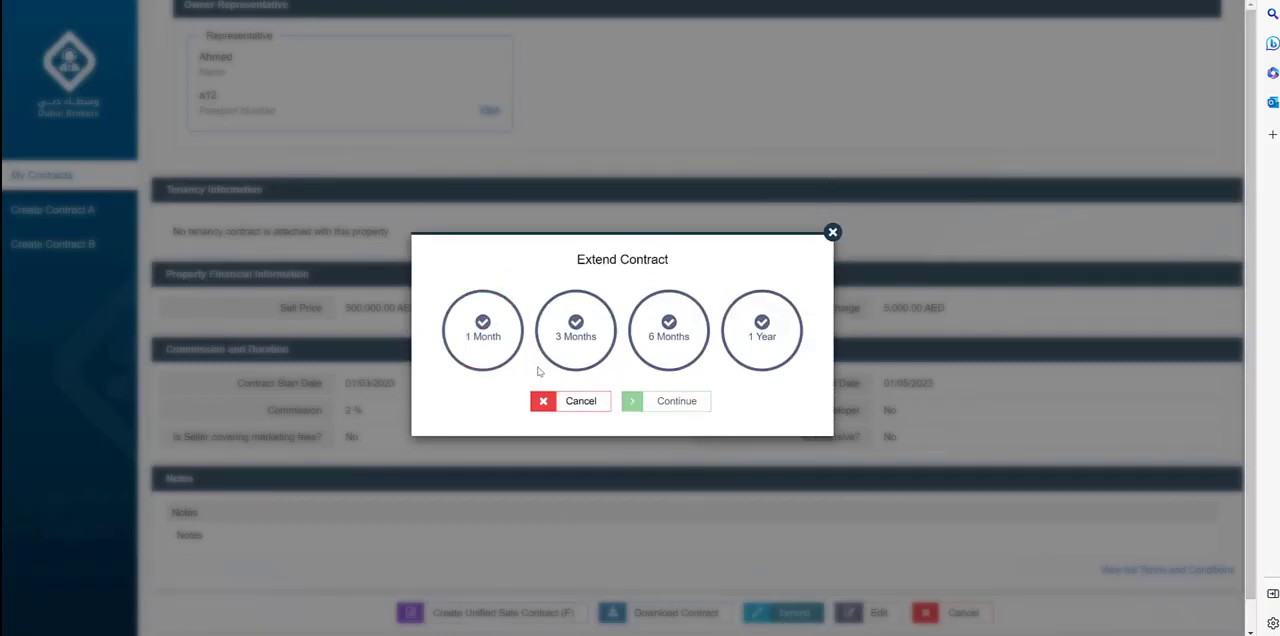
click(832, 232)
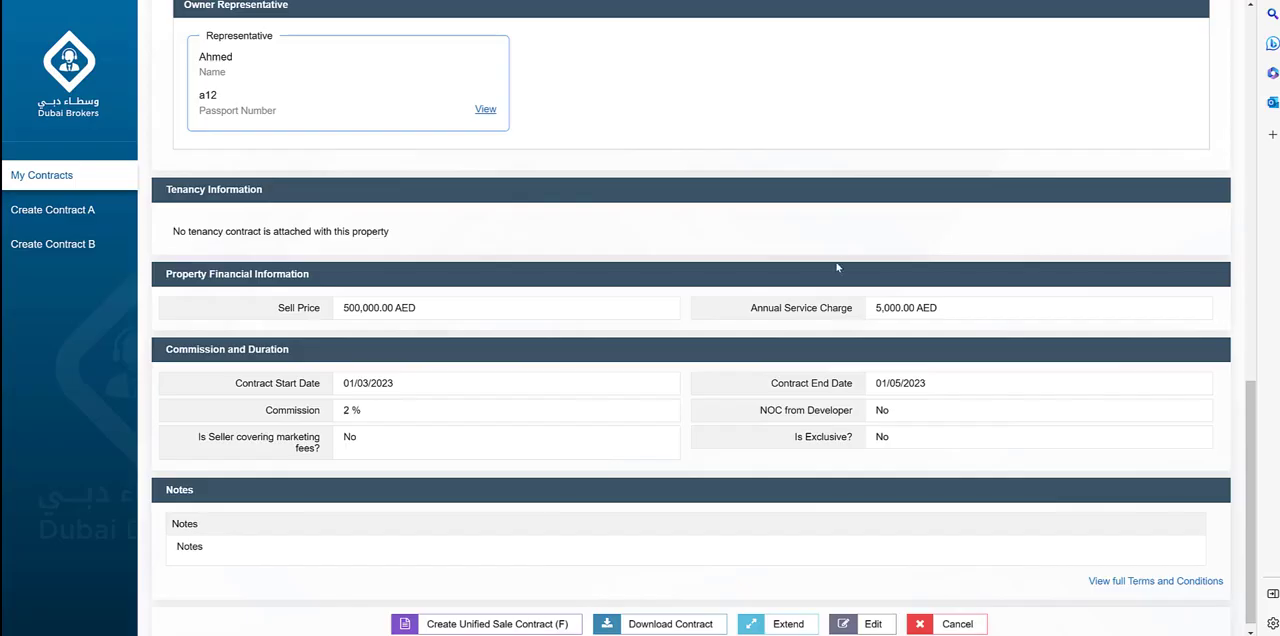
scroll(703, 545, down, 1)
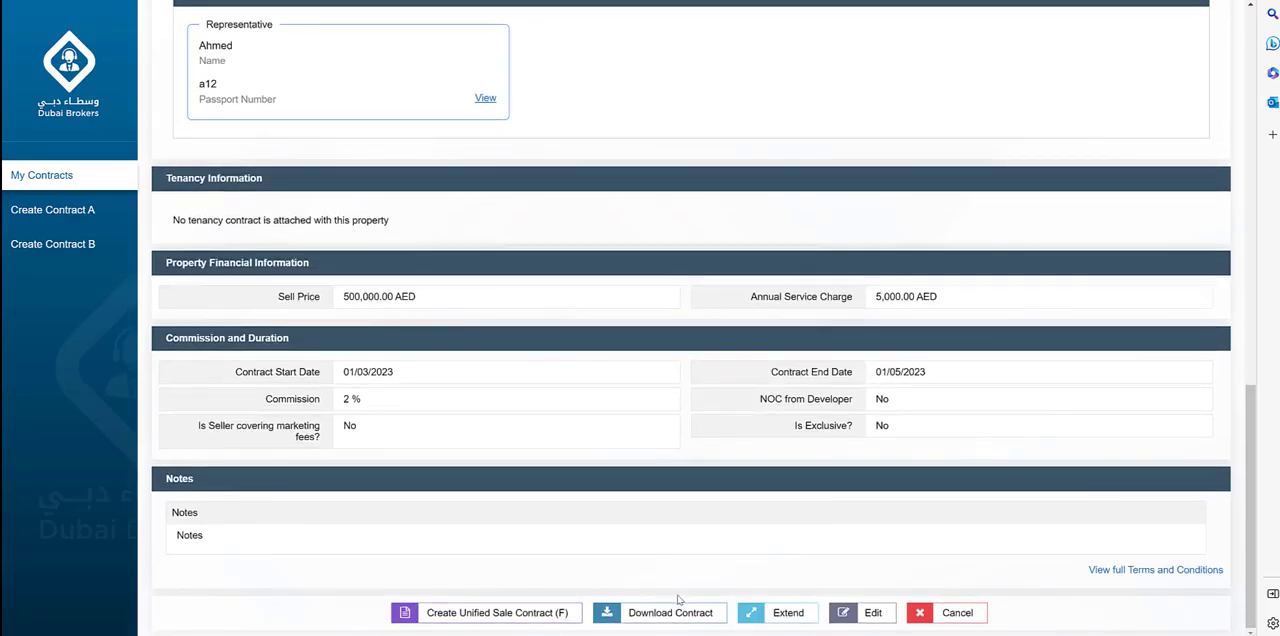
click(679, 614)
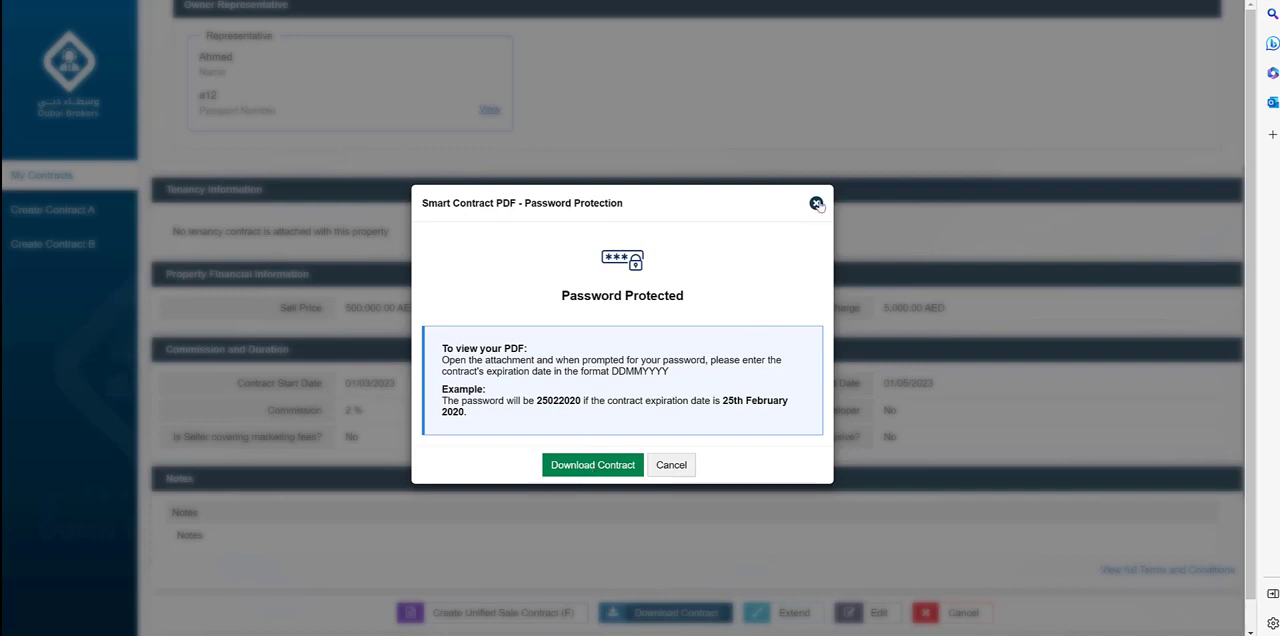
click(816, 204)
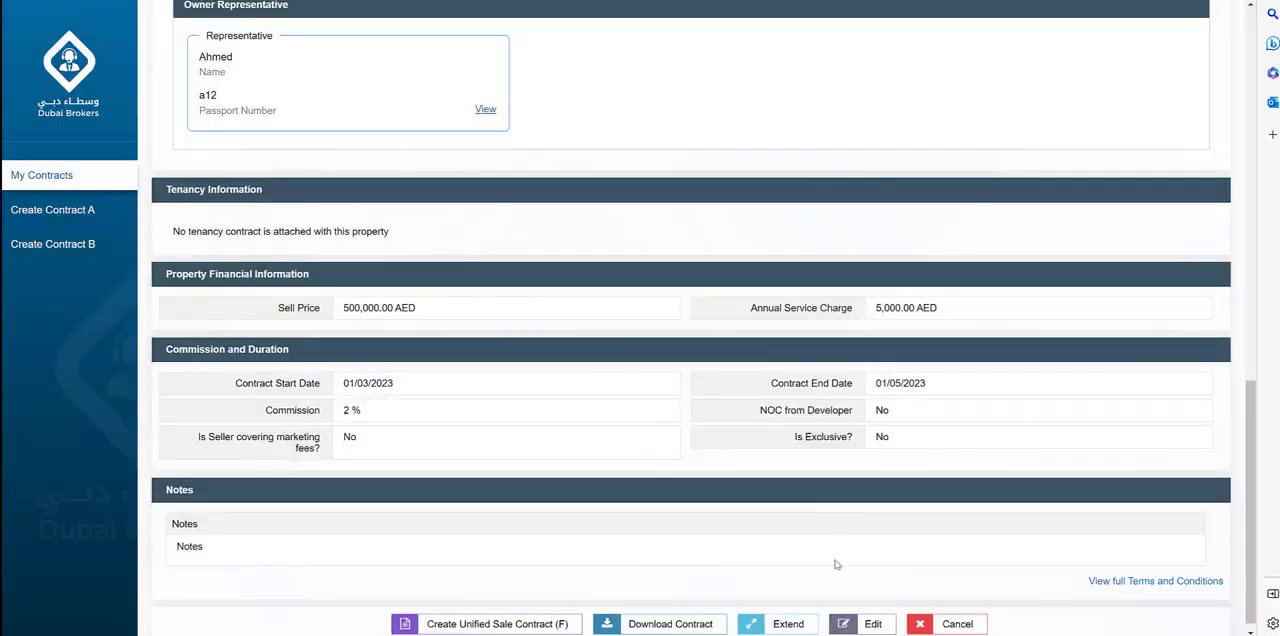
Open the approved contract for editing and save its property information to continue to the owner information.
scroll(840, 548, down, 1)
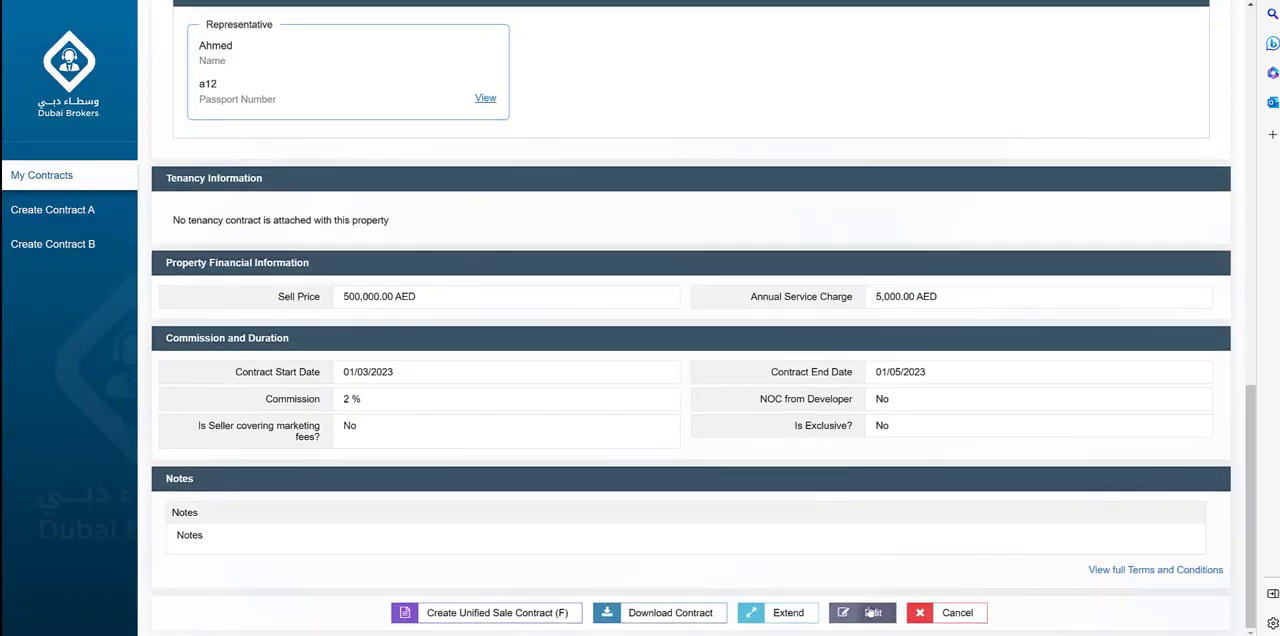
click(870, 614)
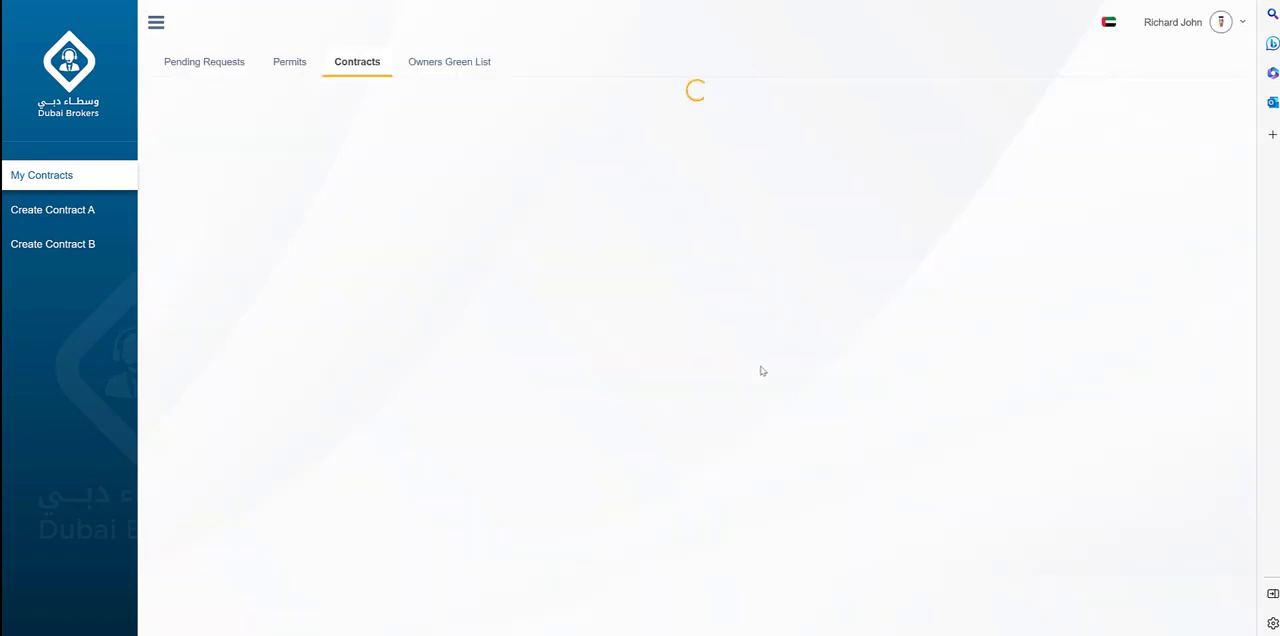
scroll(693, 300, down, 3)
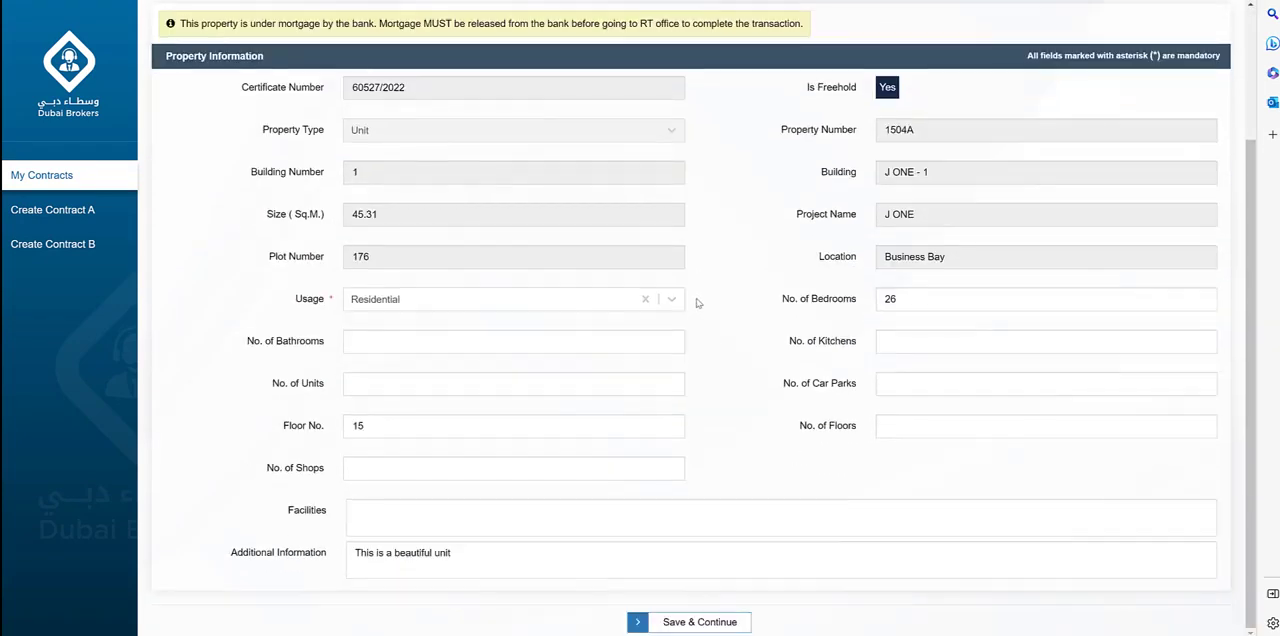
click(688, 623)
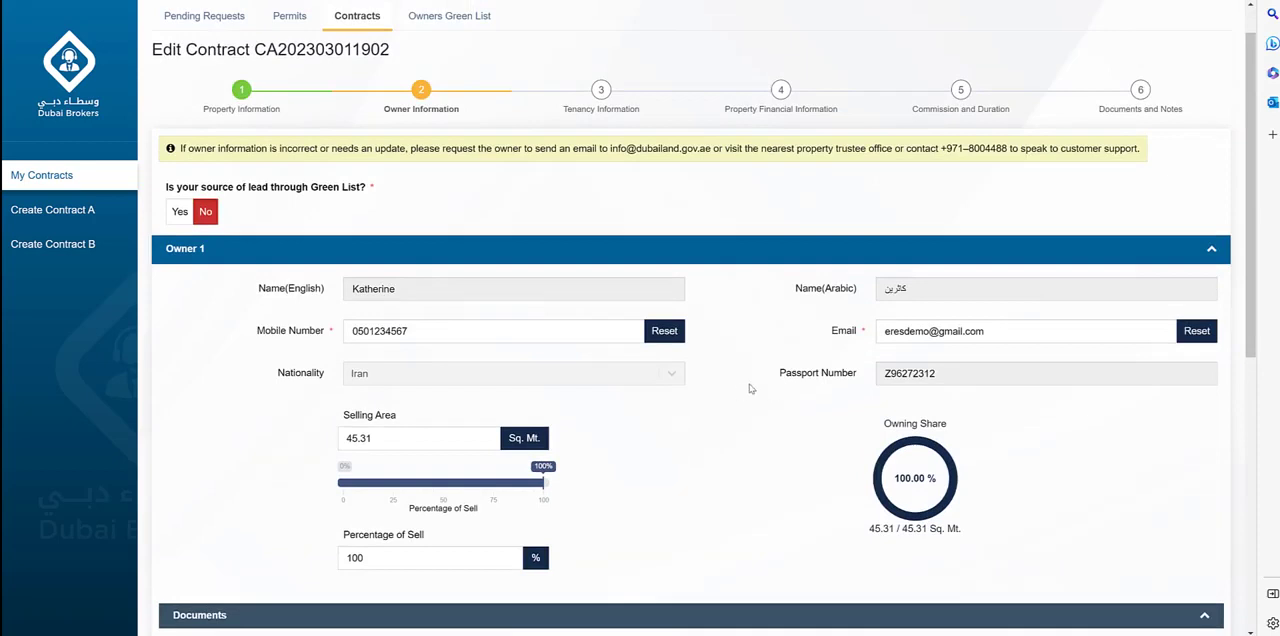
Confirm the owner and representative details, and save the owner and tenancy sections to reach the financial information.
scroll(776, 394, down, 5)
click(750, 622)
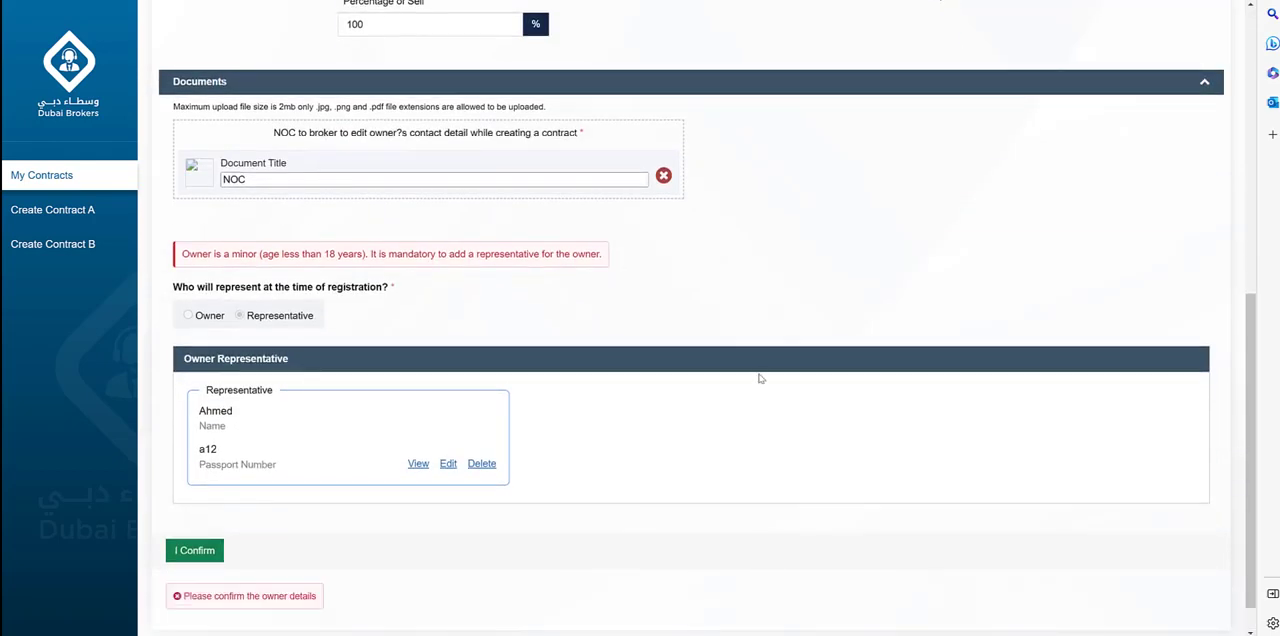
scroll(766, 372, down, 1)
click(200, 511)
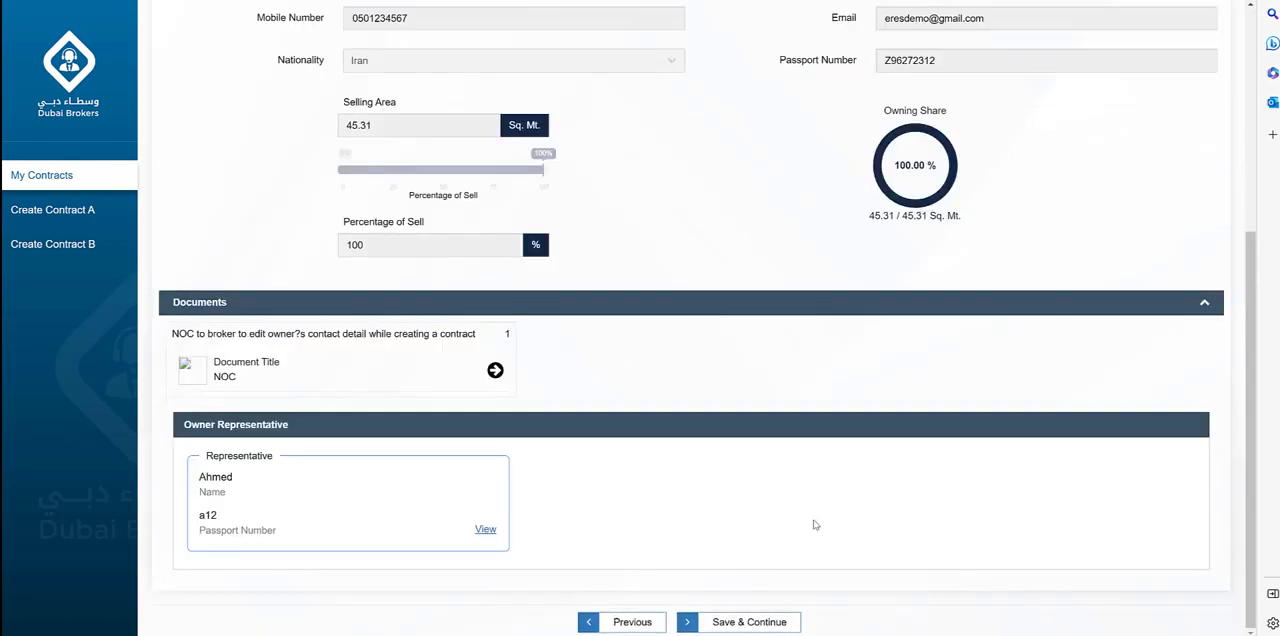
click(770, 622)
click(758, 291)
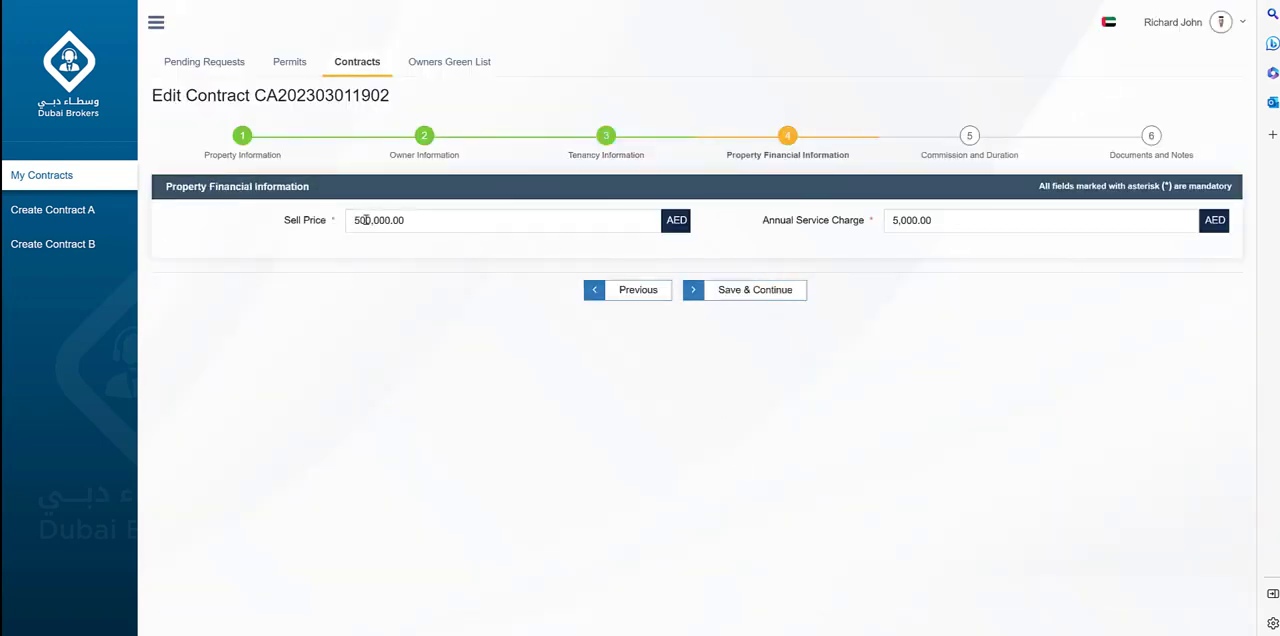
Set the sell price to 600,000.00 AED and save through the commission, duration, documents and notes sections.
drag(361, 221, 353, 229)
text(8)
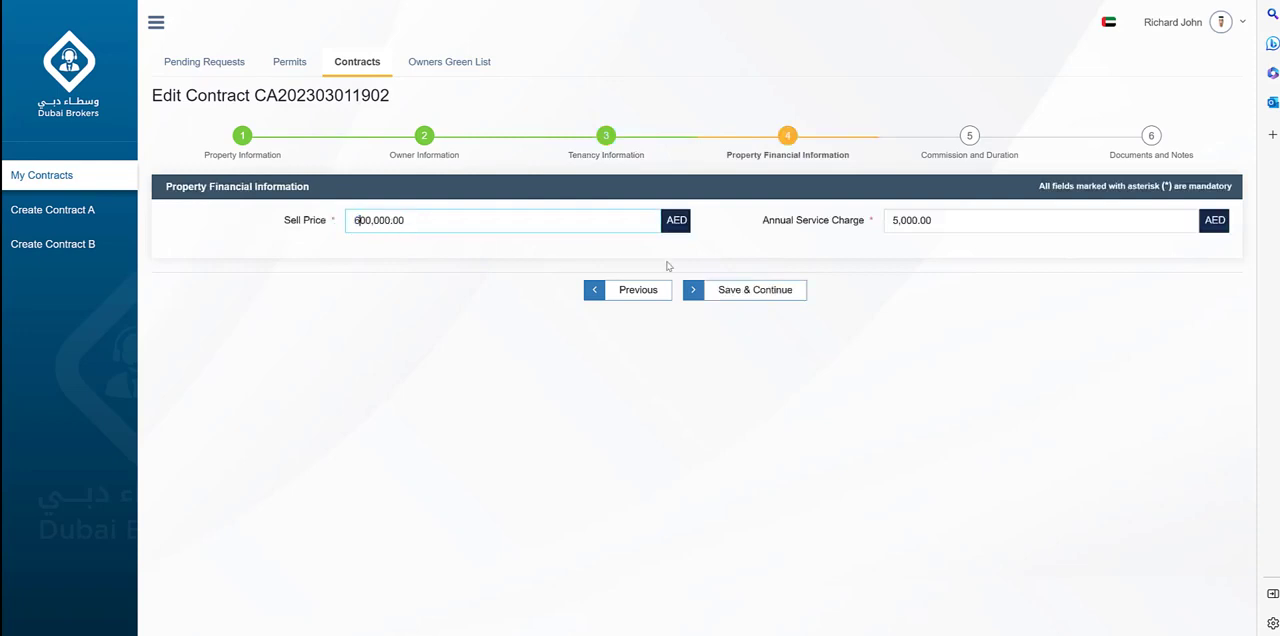
click(749, 291)
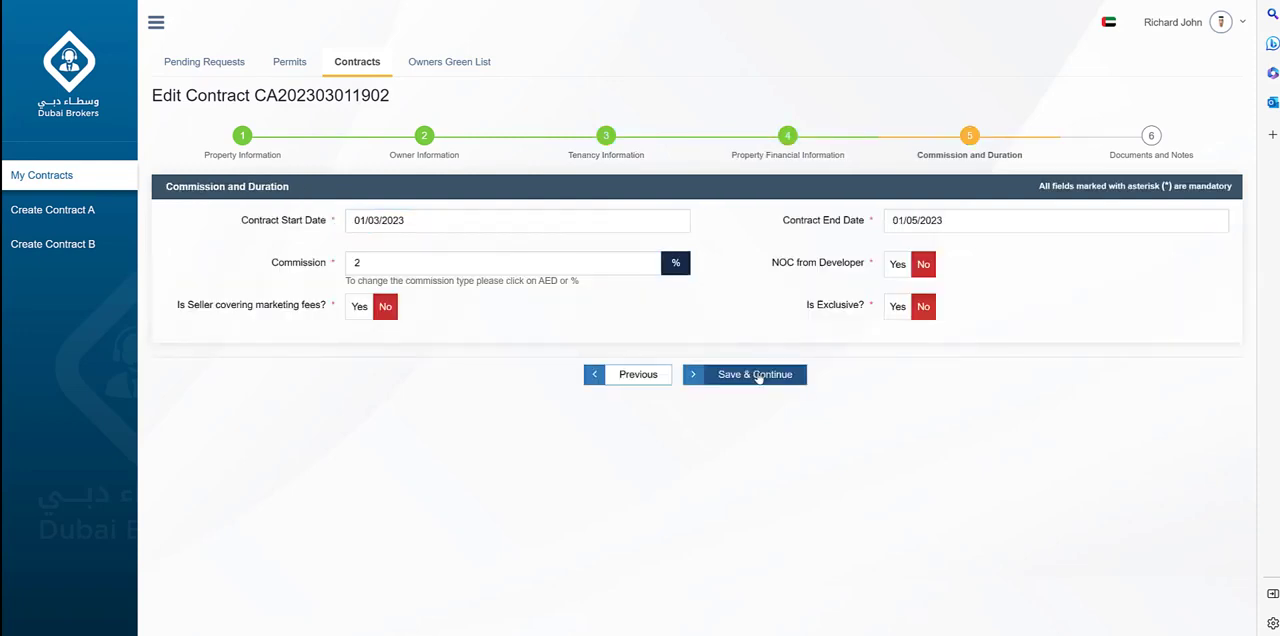
click(756, 375)
click(766, 322)
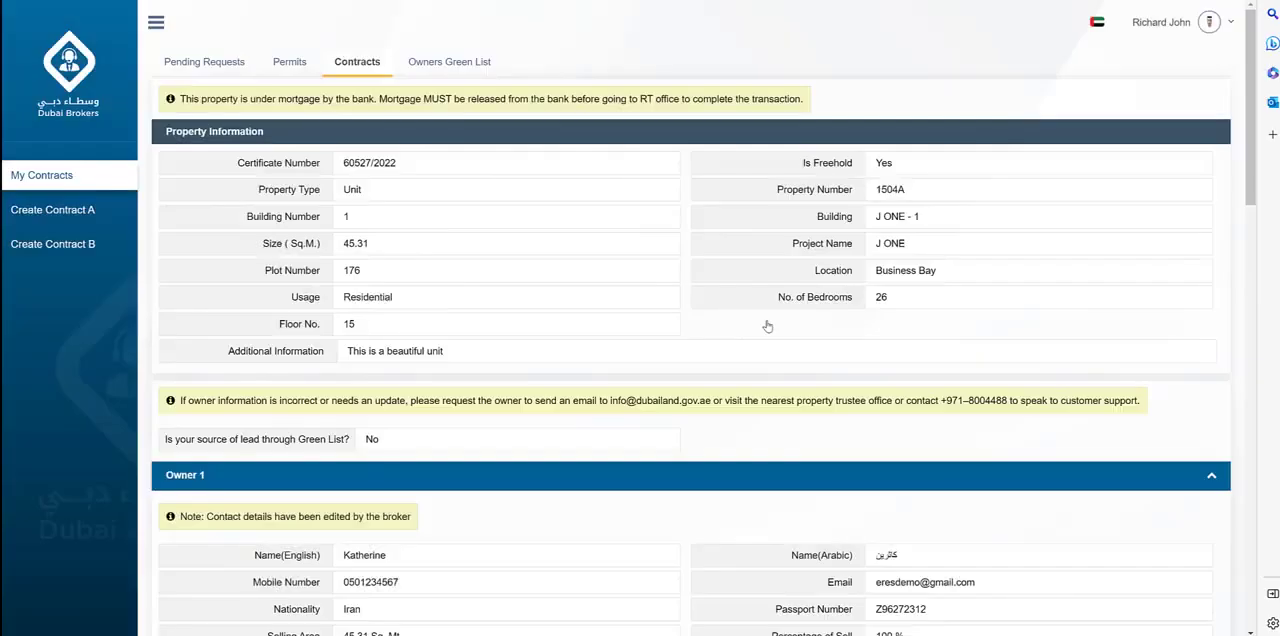
Accept the Terms and Conditions in the edited contract's summary and submit the contract for approval.
scroll(766, 340, down, 5)
scroll(766, 340, down, 5)
click(176, 578)
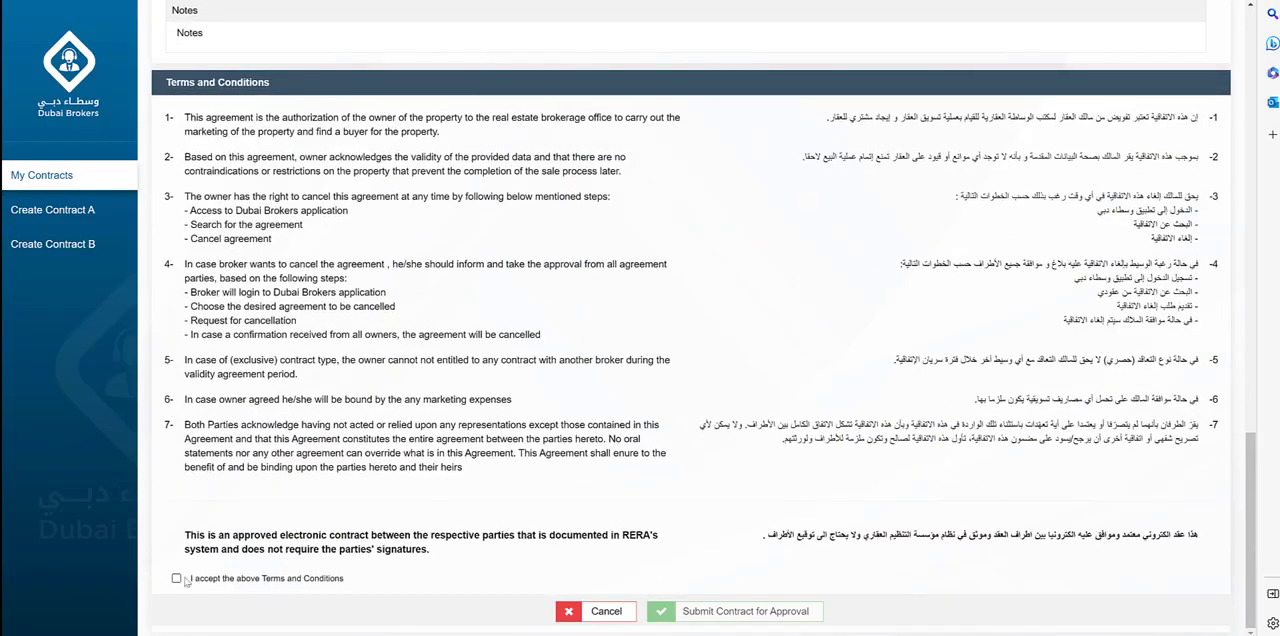
click(720, 611)
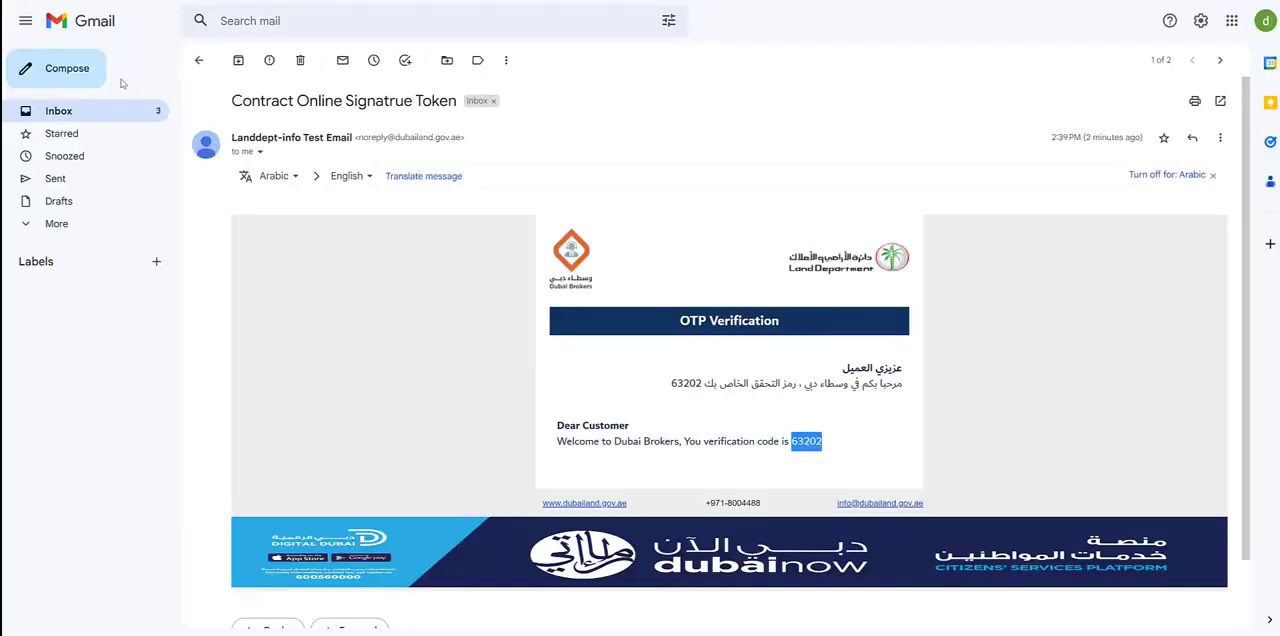
Read the contract-created, approval and broker-edit e-mails in the owner's Gmail inbox, and switch back to the Dubai Brokers portal.
click(107, 117)
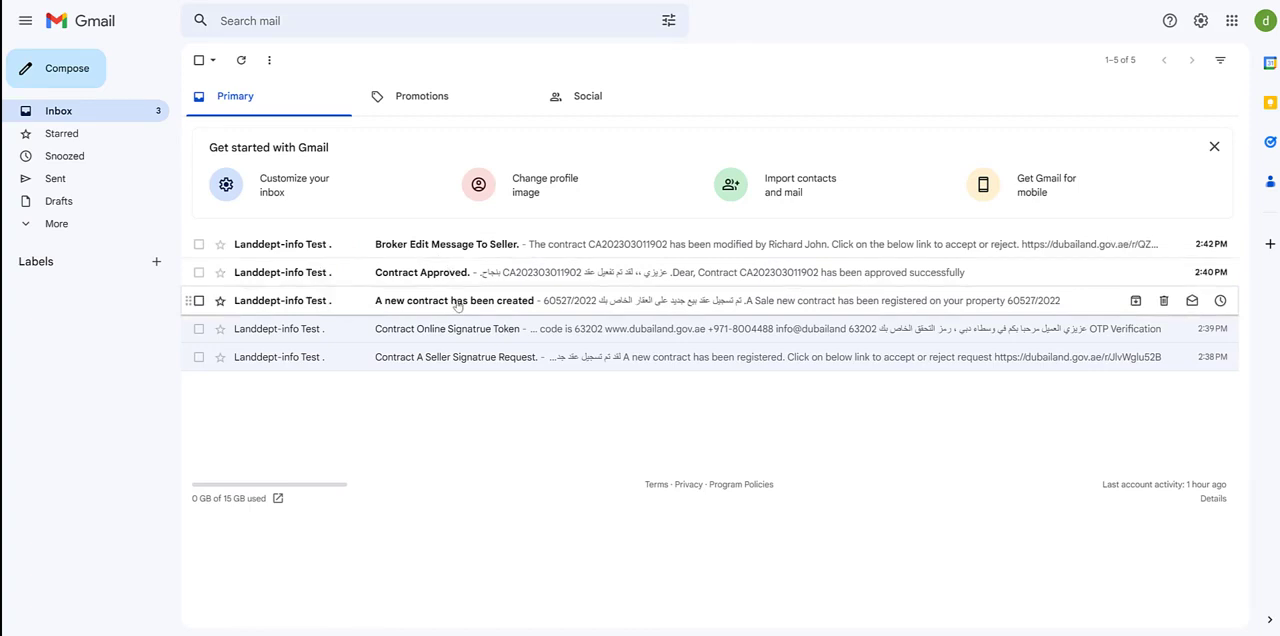
click(457, 303)
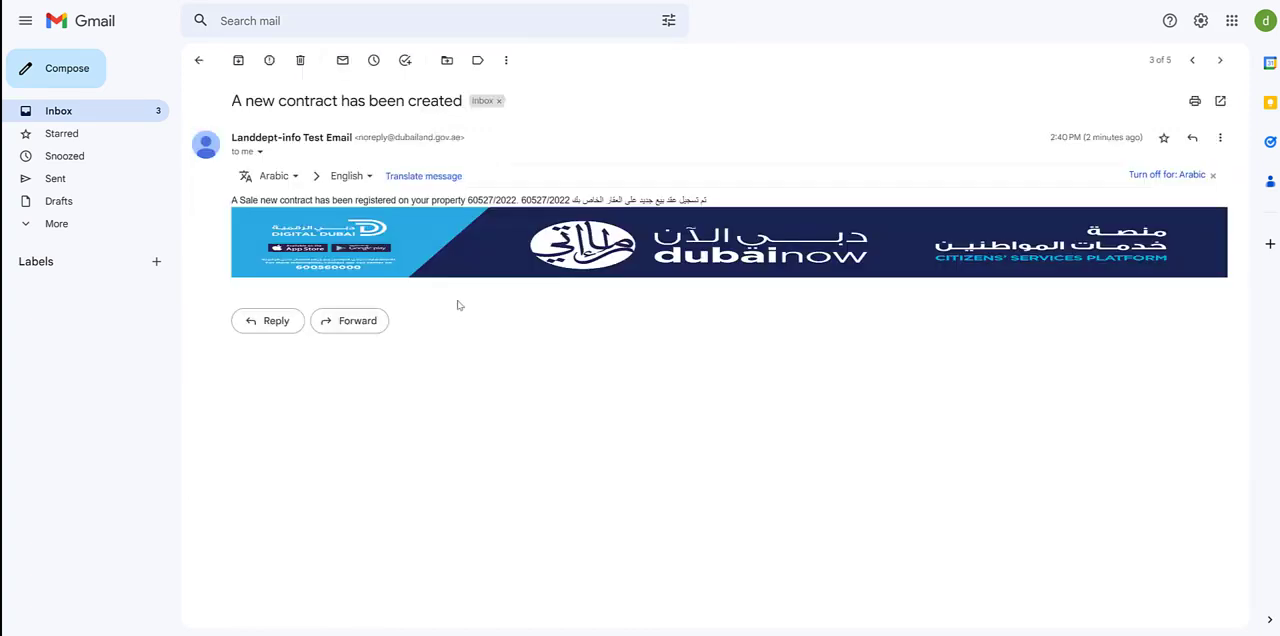
click(1191, 62)
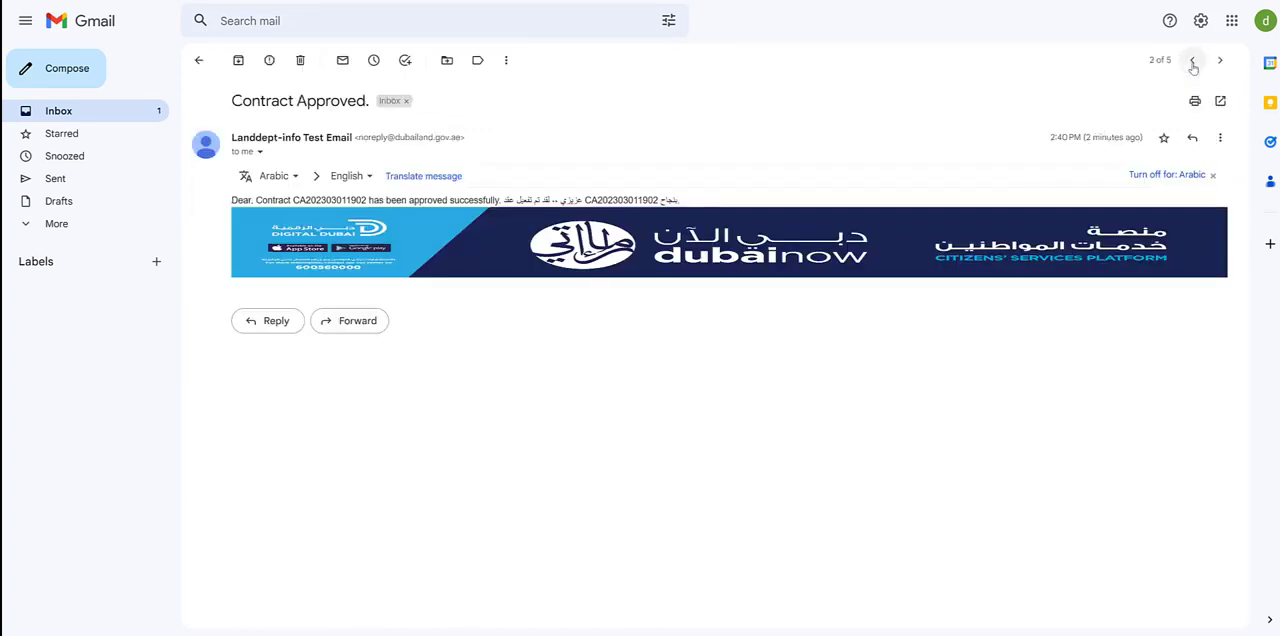
click(1193, 66)
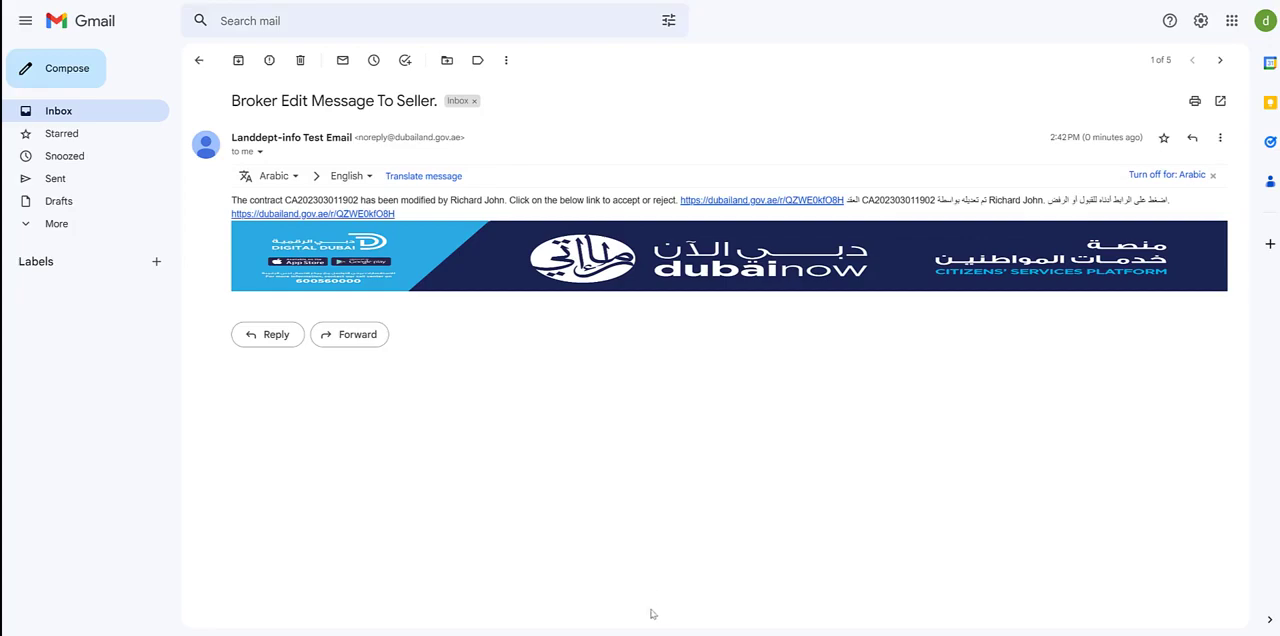
mouse_move(654, 614)
click(610, 575)
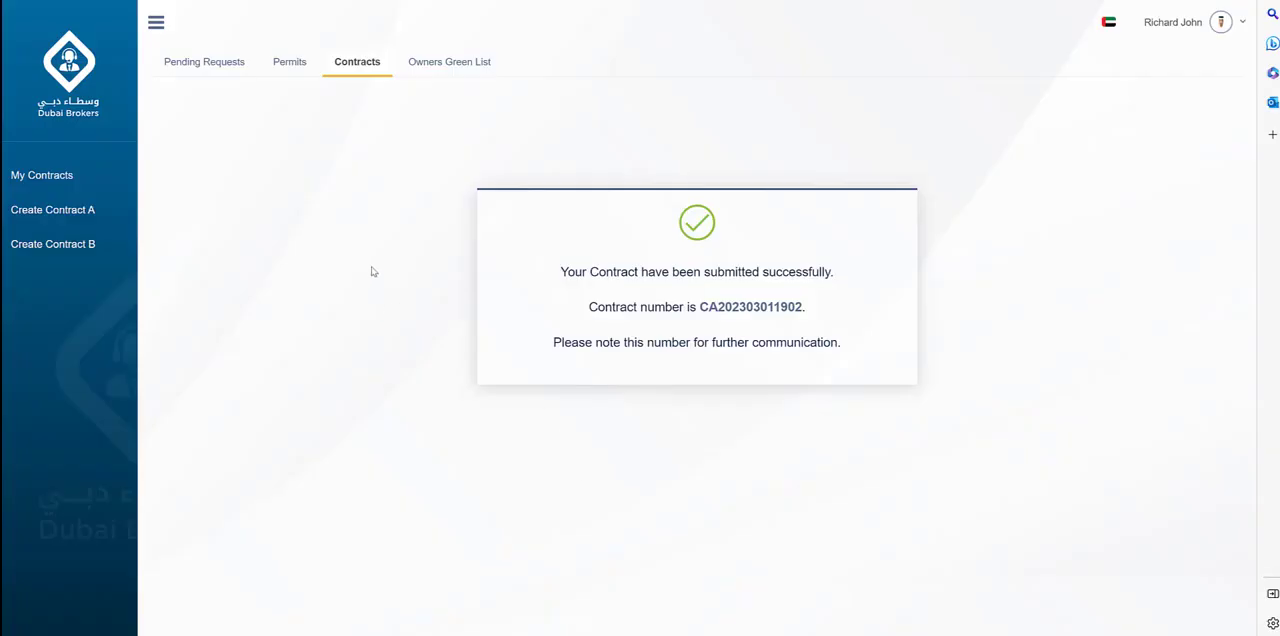